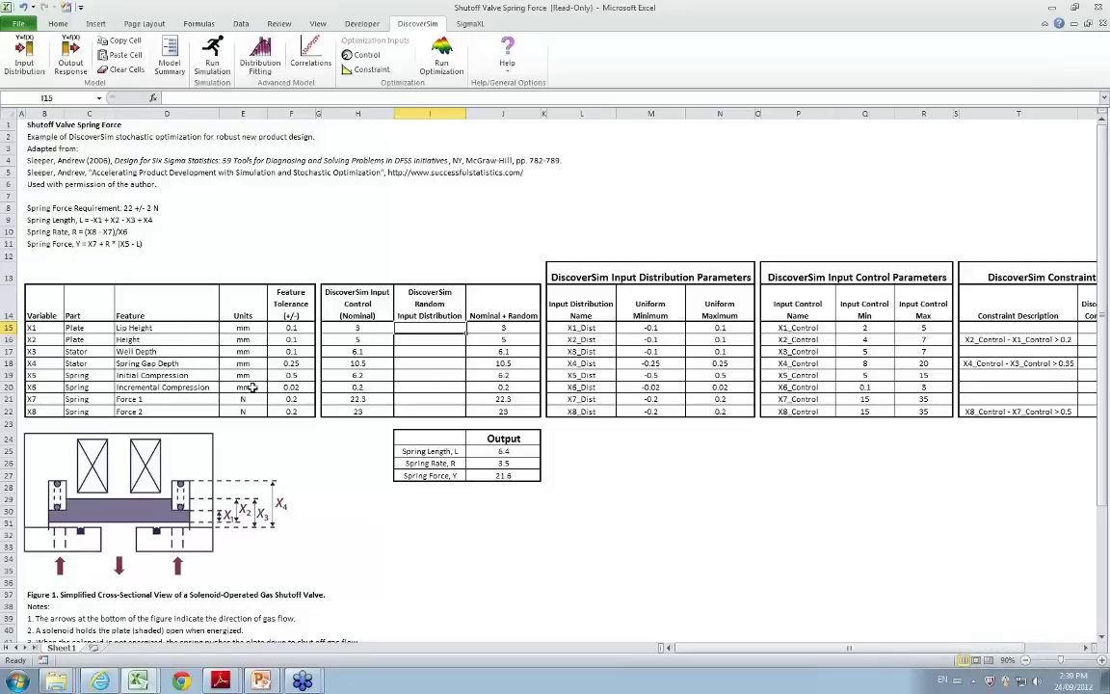
# - Start an input distribution for X1 in cell I15 and choose Uniform among the common continuous distributions
pyautogui.click(508, 476)
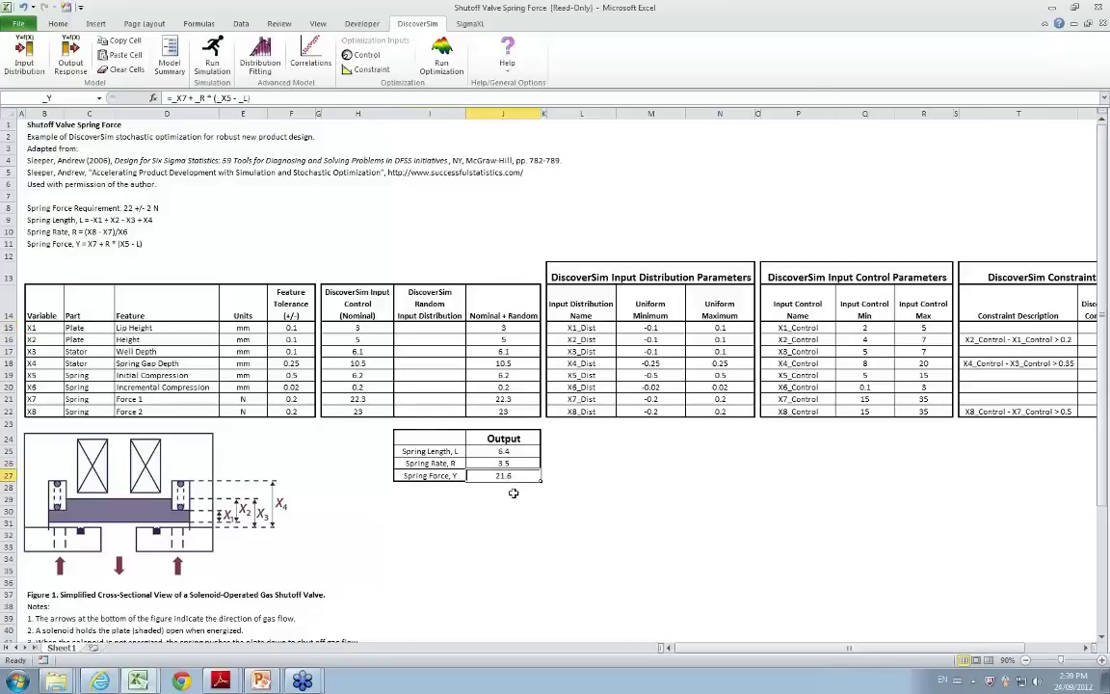
pyautogui.click(414, 327)
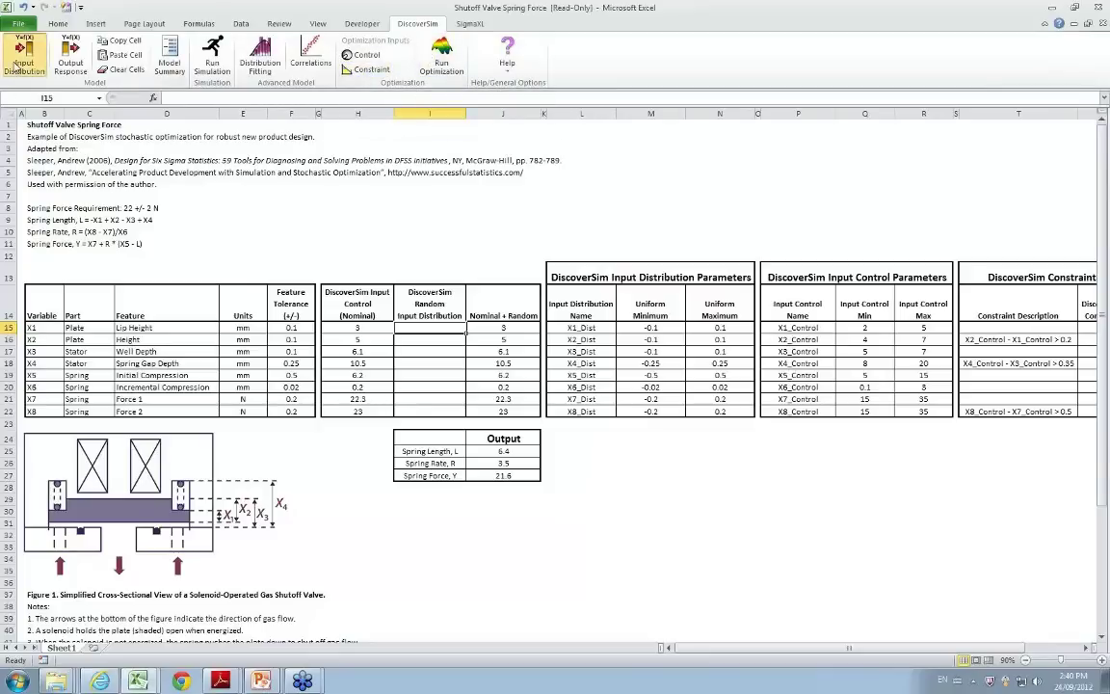
pyautogui.click(18, 65)
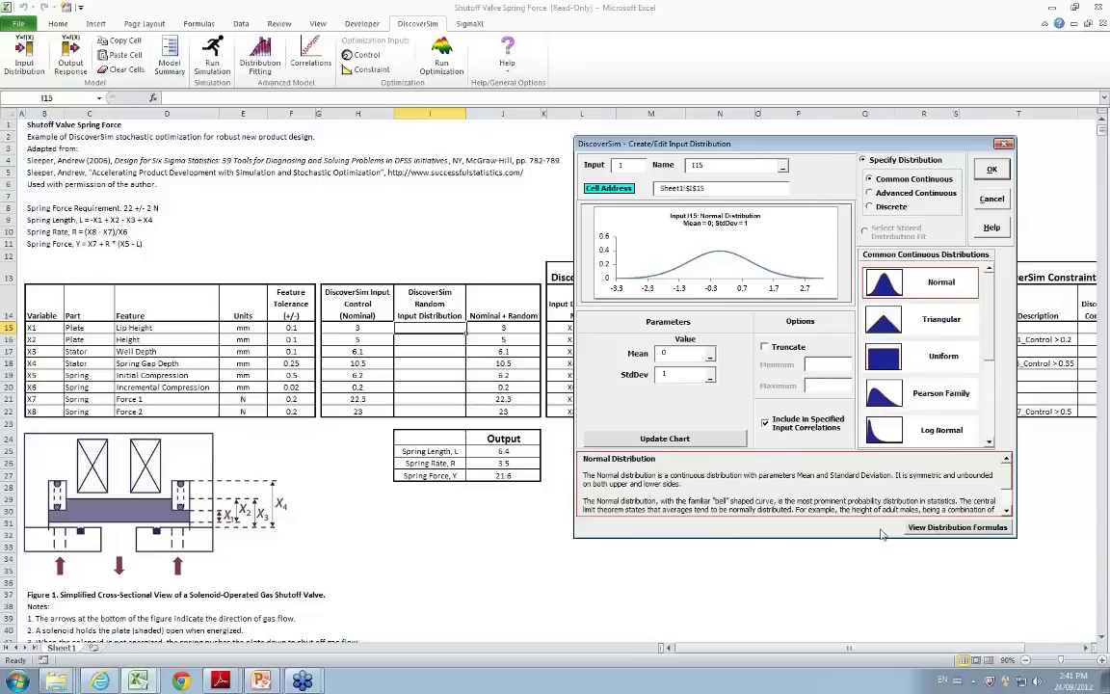
pyautogui.click(920, 357)
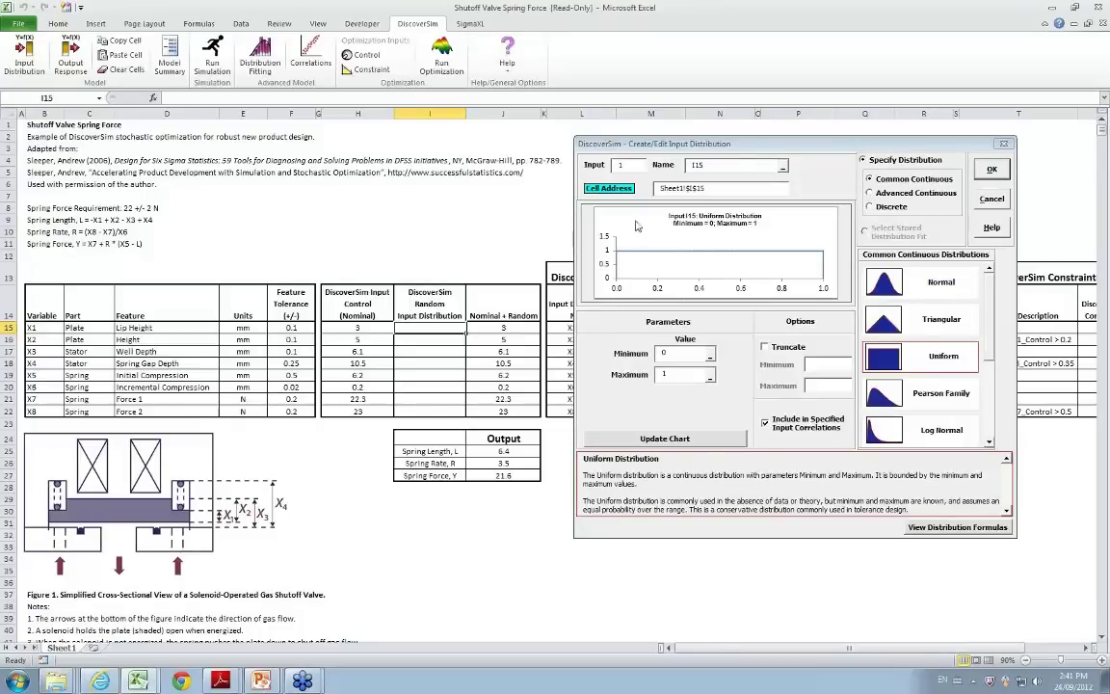
pyautogui.click(911, 194)
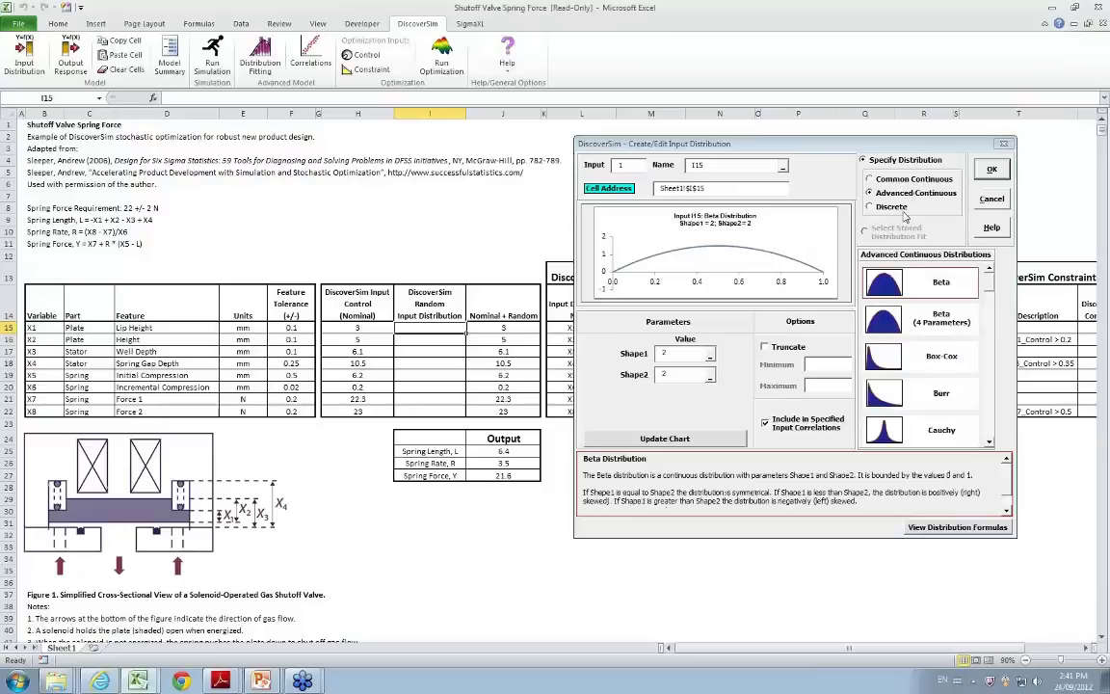
pyautogui.click(892, 206)
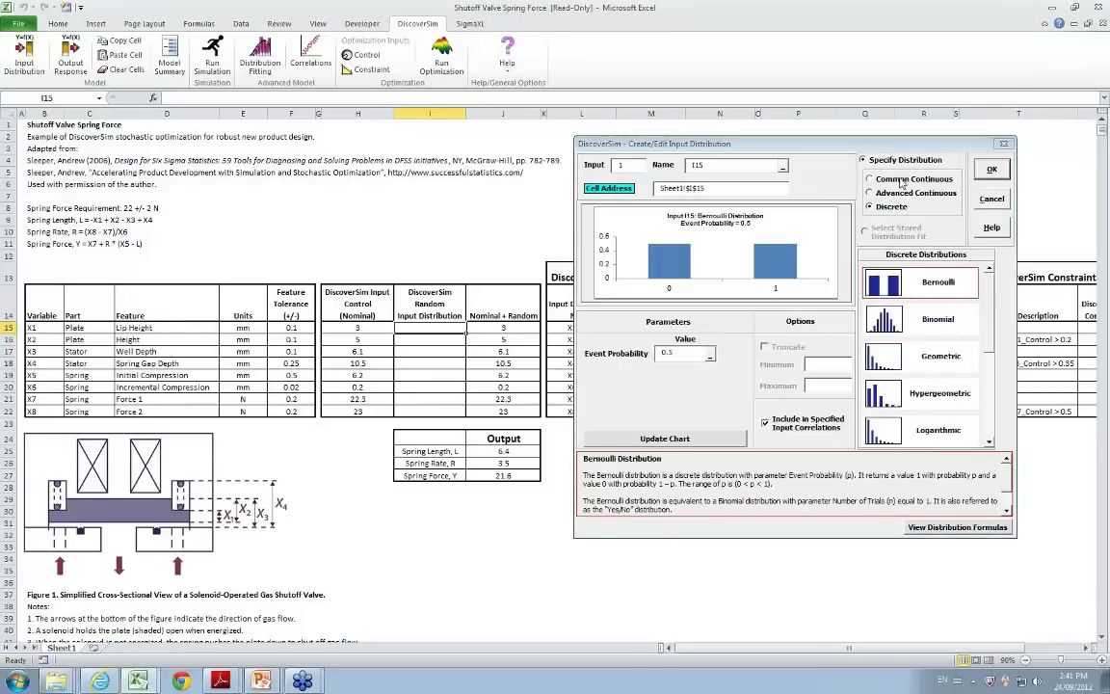
pyautogui.click(902, 181)
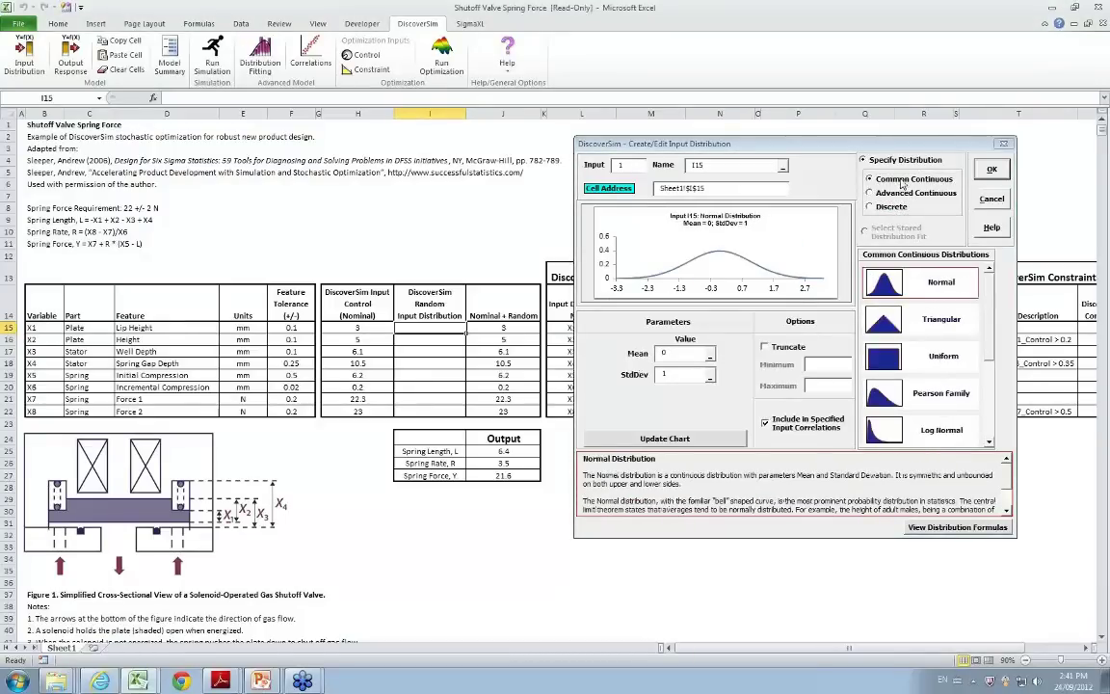
pyautogui.click(949, 359)
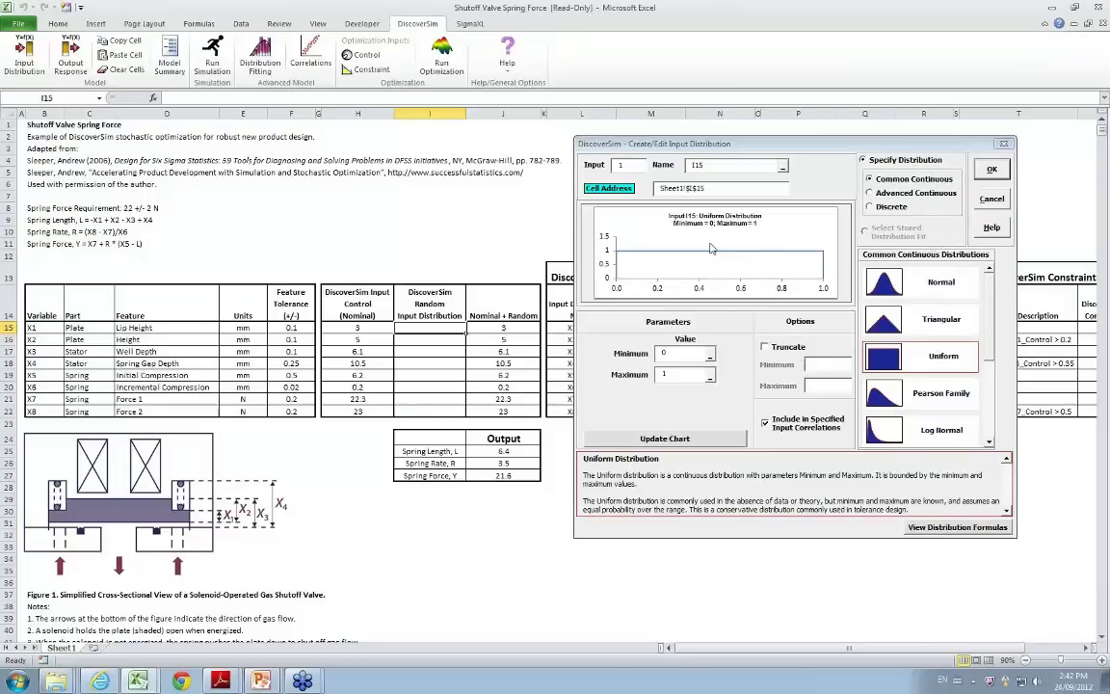
# - Link the input distribution's name to cell L15, X1_Dist
pyautogui.click(784, 170)
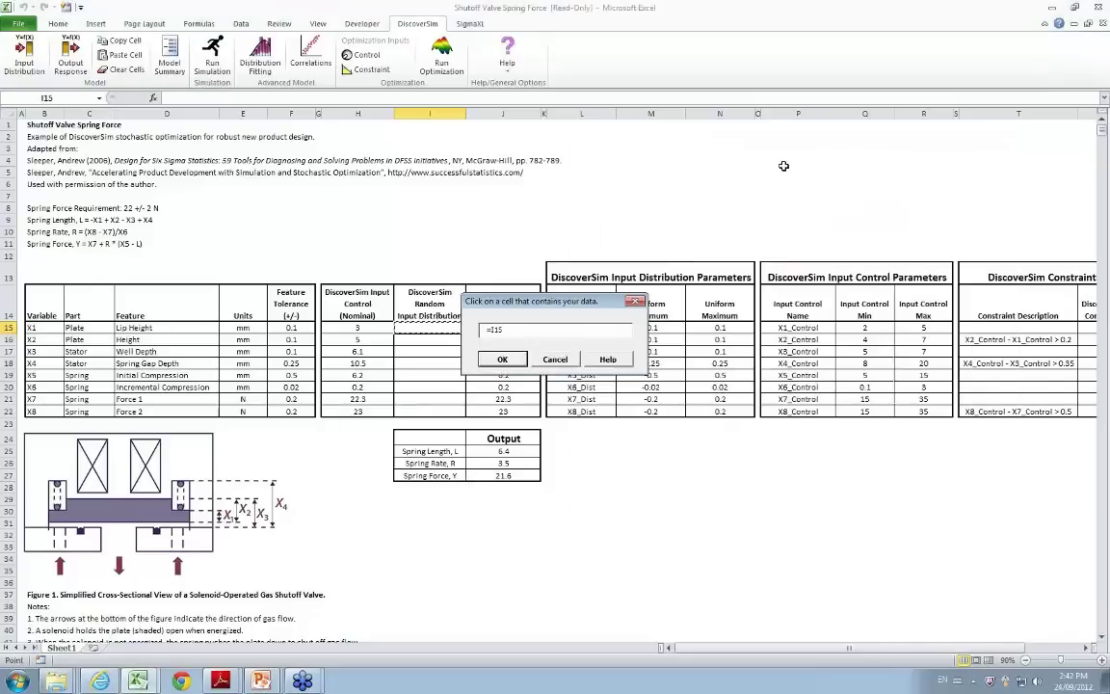
pyautogui.moveTo(629, 236); pyautogui.dragTo(355, 104)
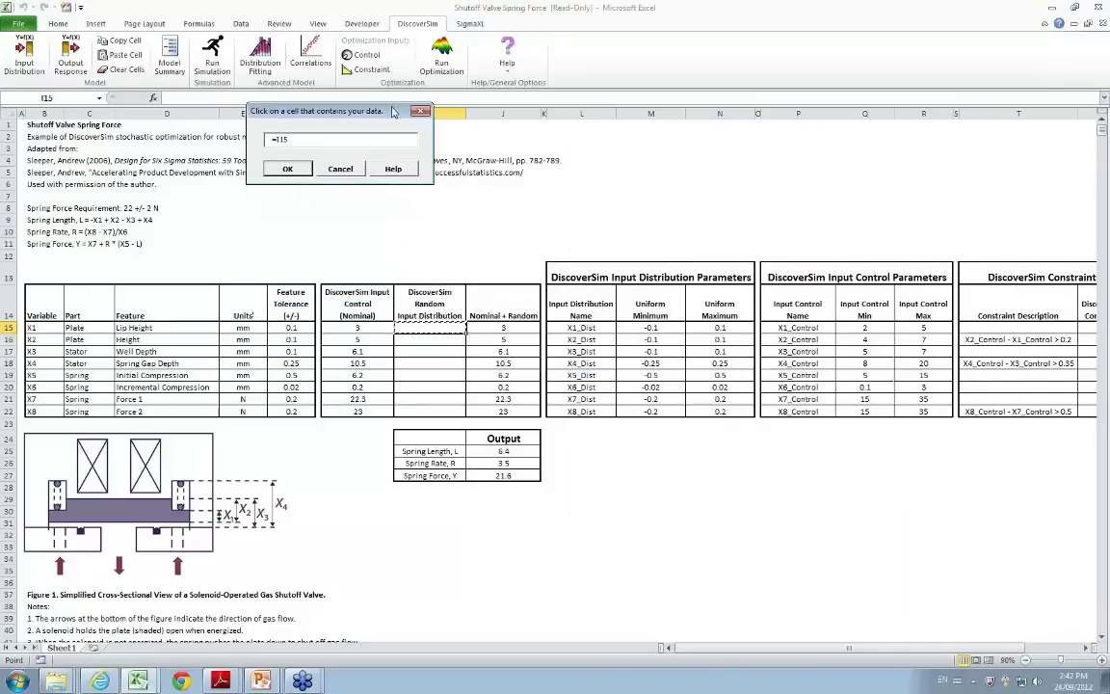
pyautogui.click(611, 330)
pyautogui.click(283, 168)
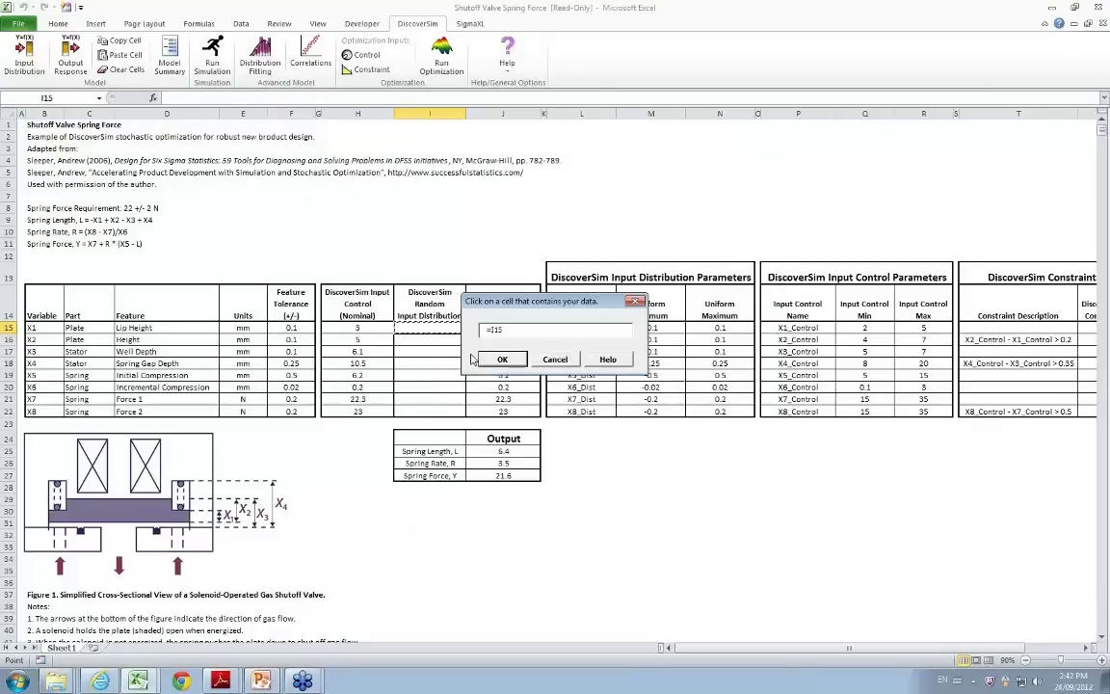
# - Link the uniform distribution's minimum to M15 and maximum to N15, update its chart and create the input
pyautogui.moveTo(542, 224); pyautogui.dragTo(438, 258)
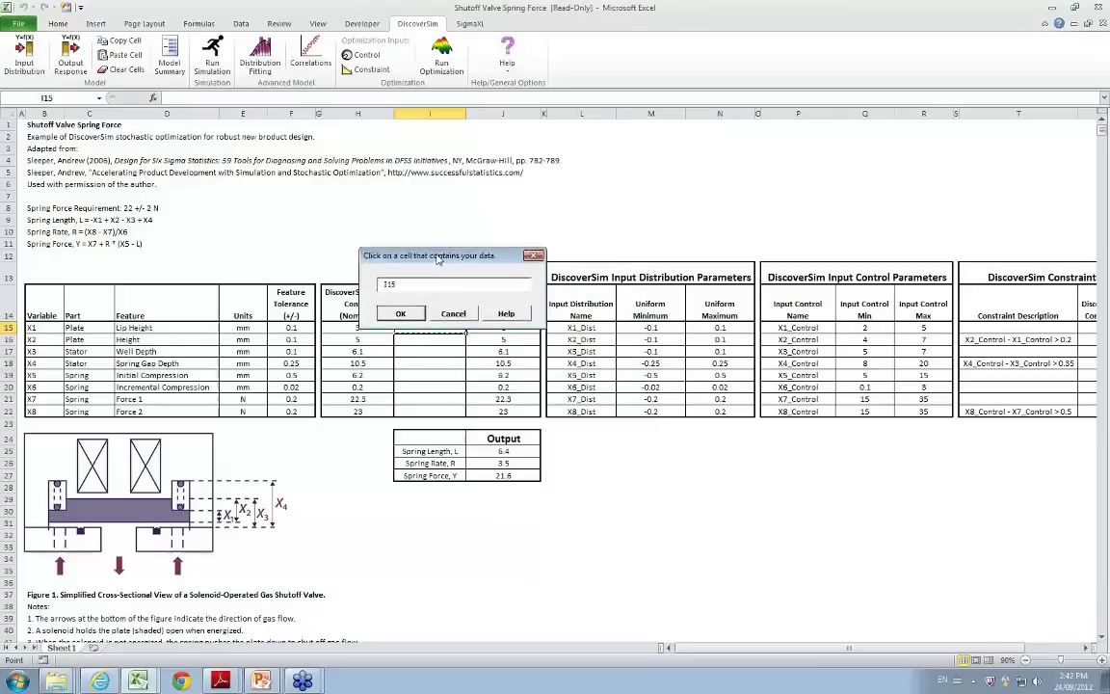
pyautogui.click(651, 328)
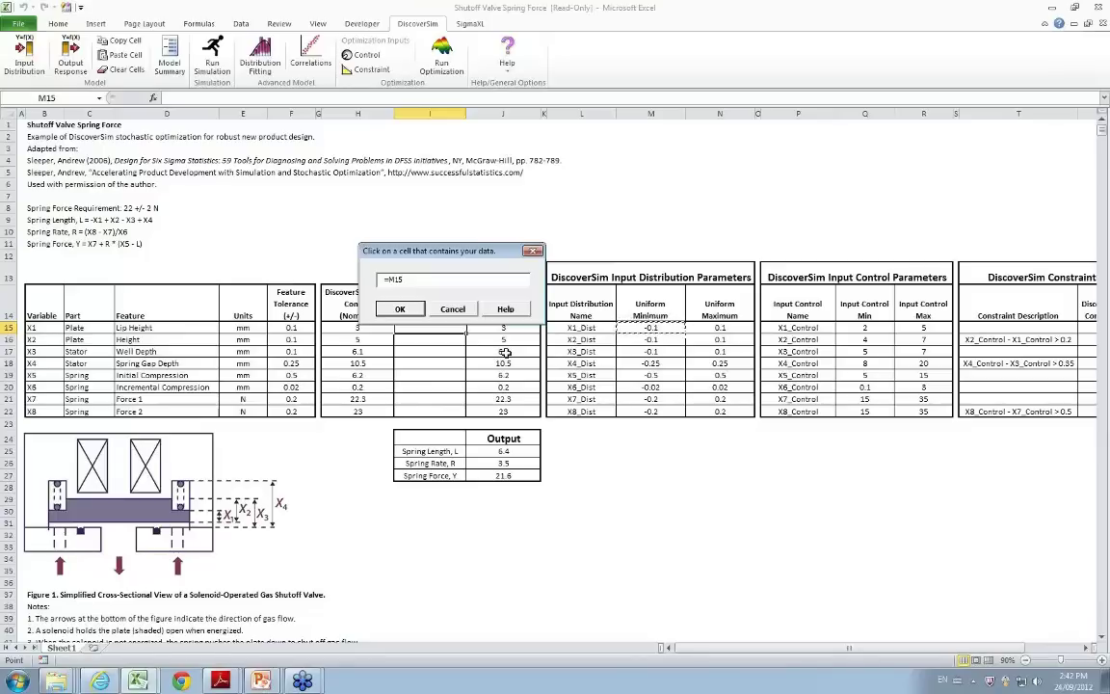
pyautogui.click(401, 309)
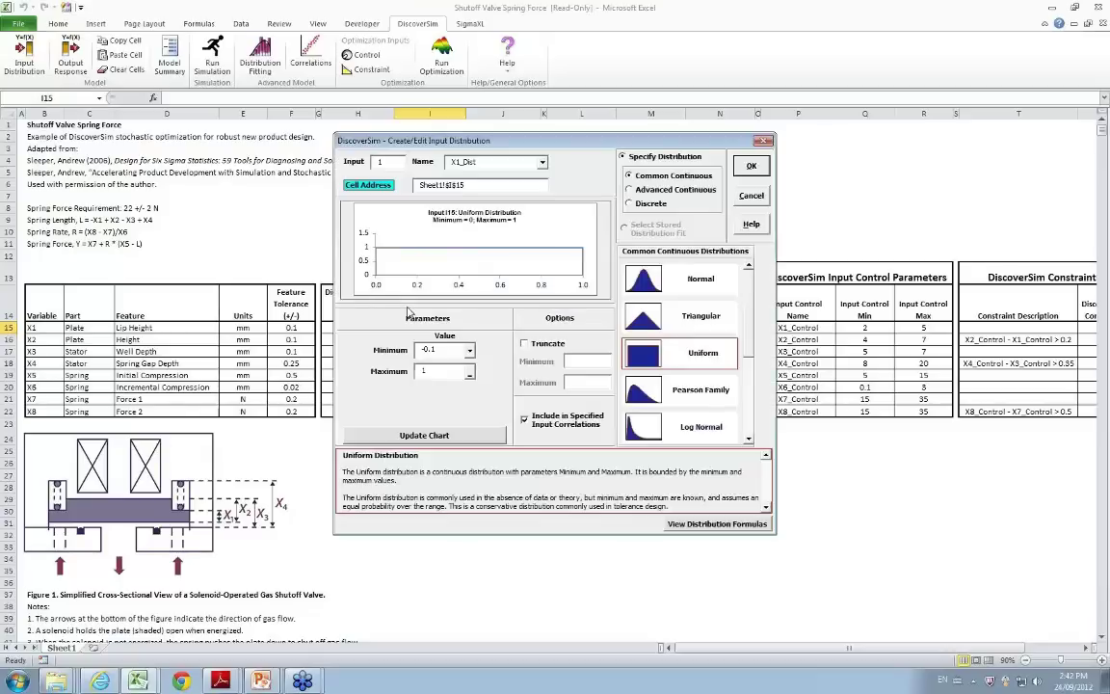
pyautogui.click(469, 354)
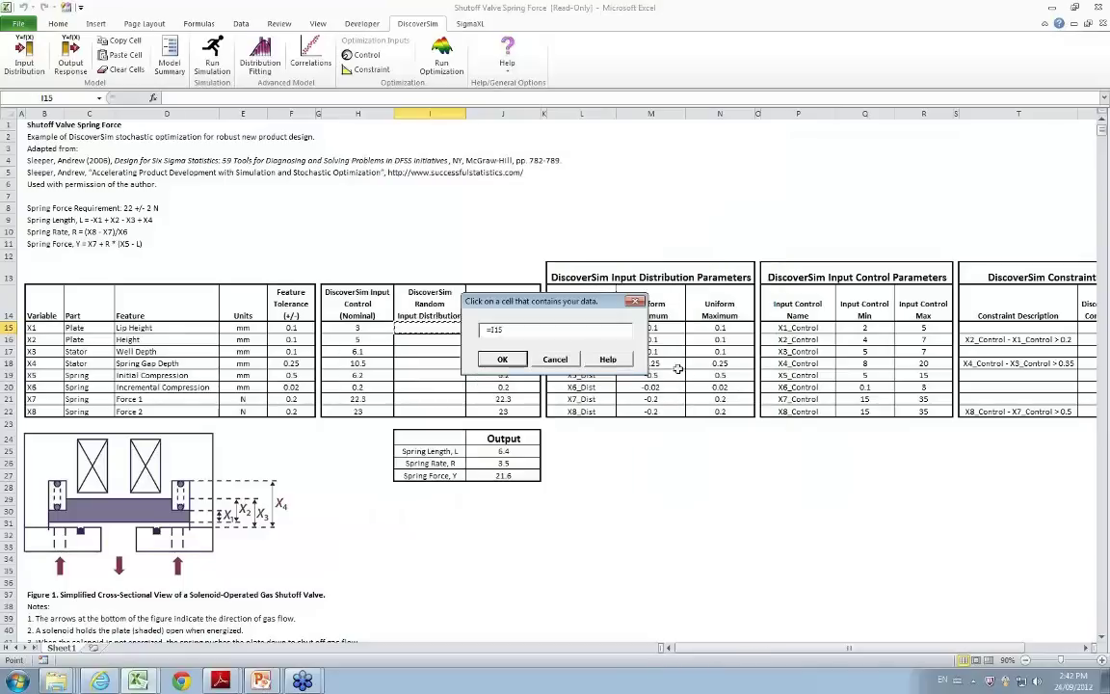
pyautogui.click(718, 329)
pyautogui.click(517, 356)
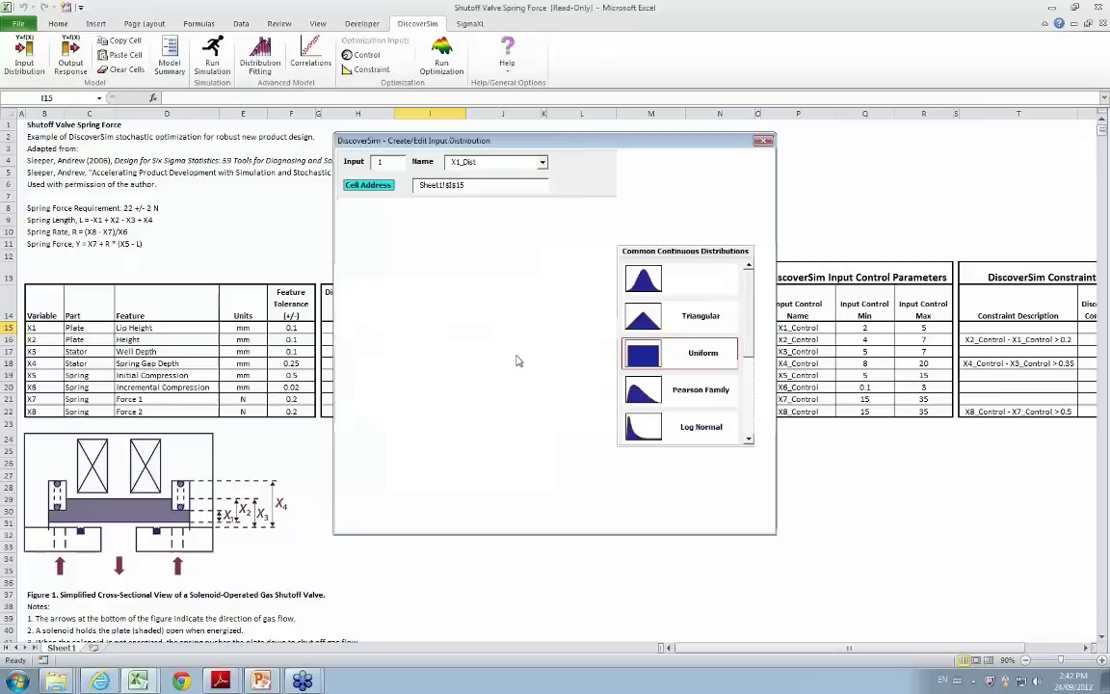
pyautogui.click(489, 436)
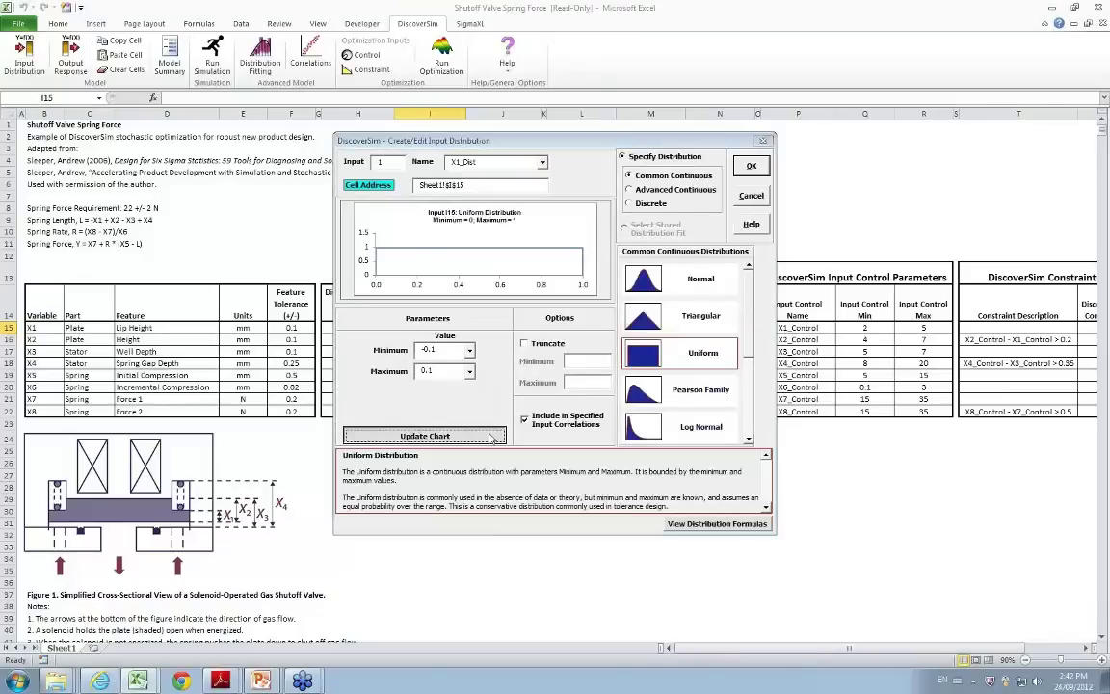
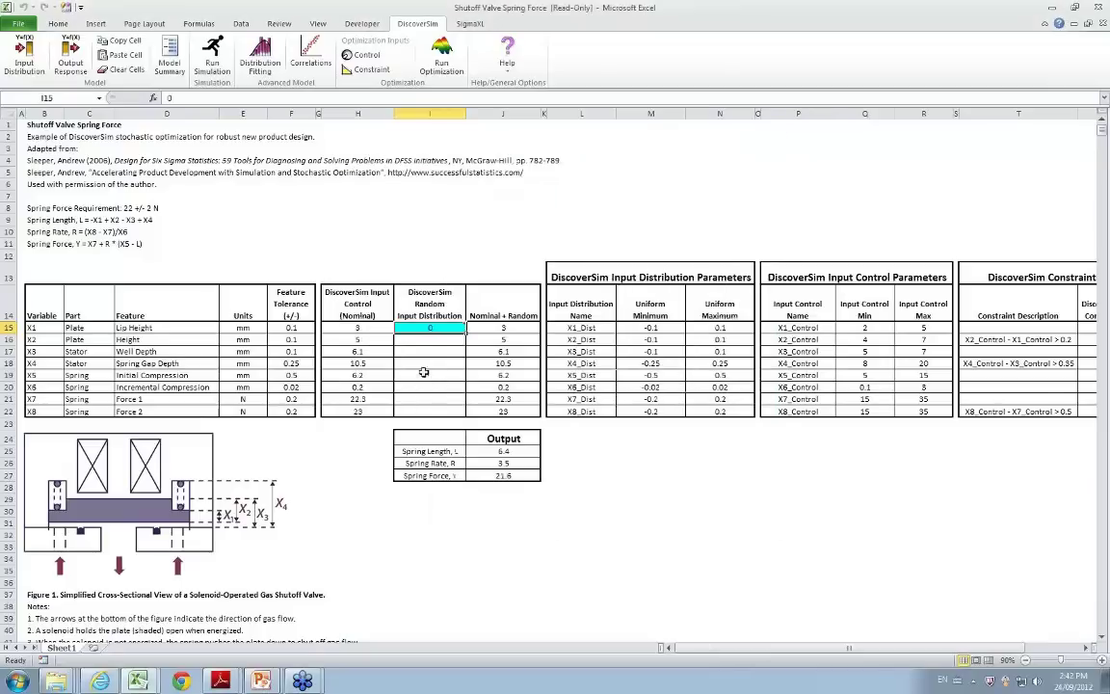
# - Copy the input distribution from I15 to cells I16:I22 for X2 through X8
pyautogui.moveTo(449, 328)
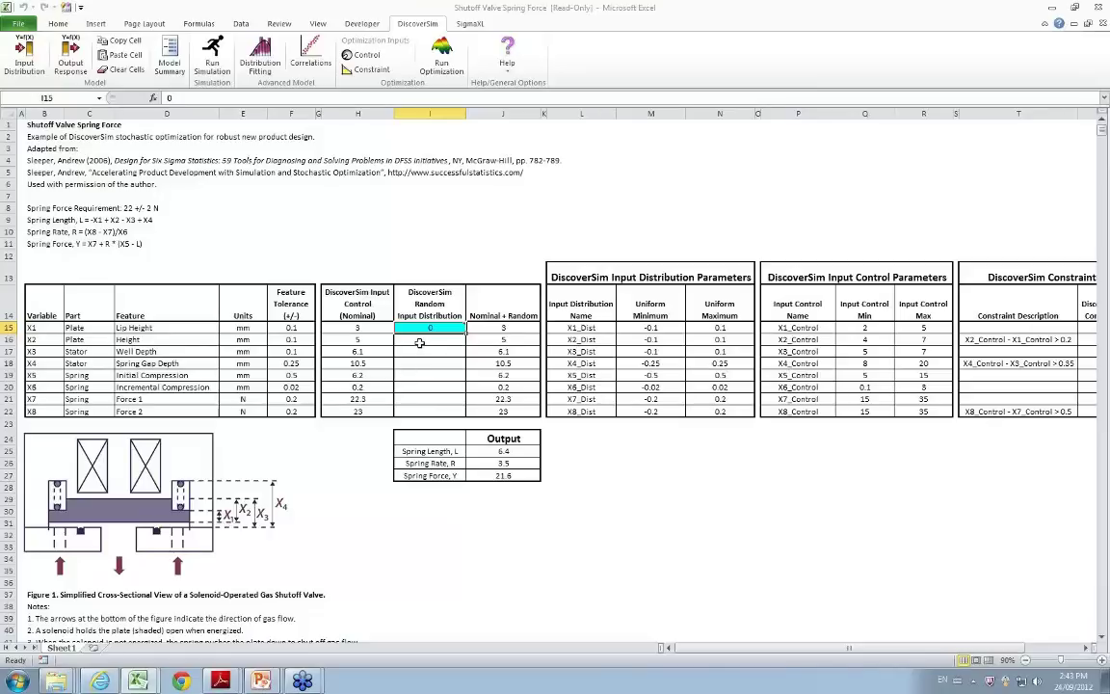
pyautogui.click(119, 42)
pyautogui.moveTo(430, 339); pyautogui.dragTo(430, 411)
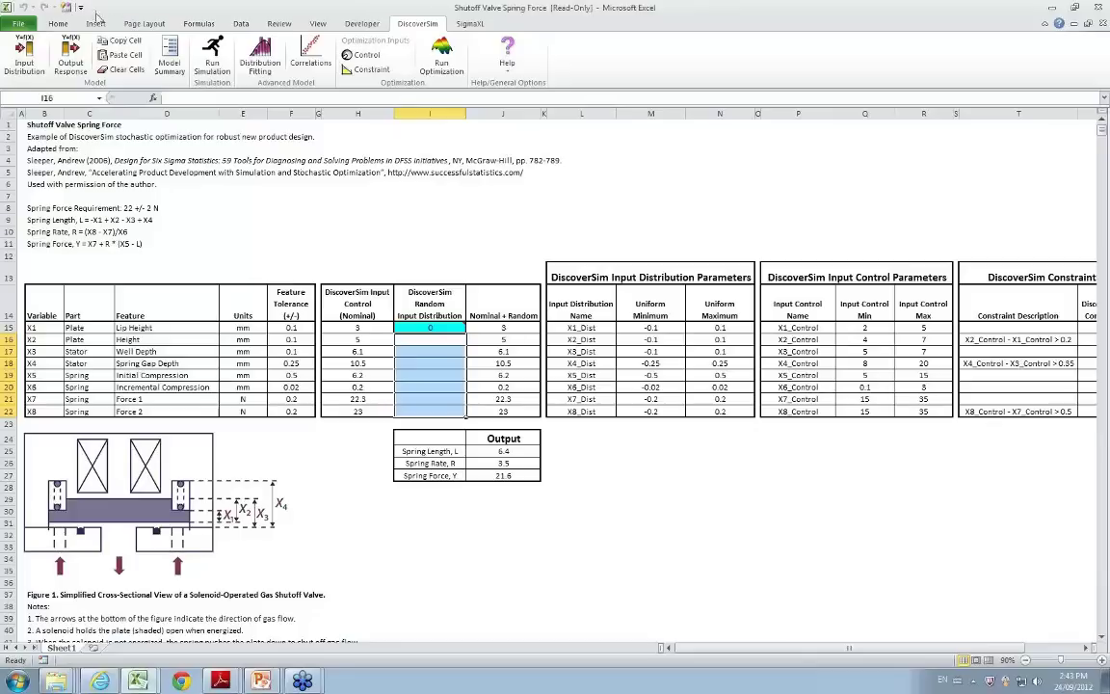
pyautogui.click(108, 55)
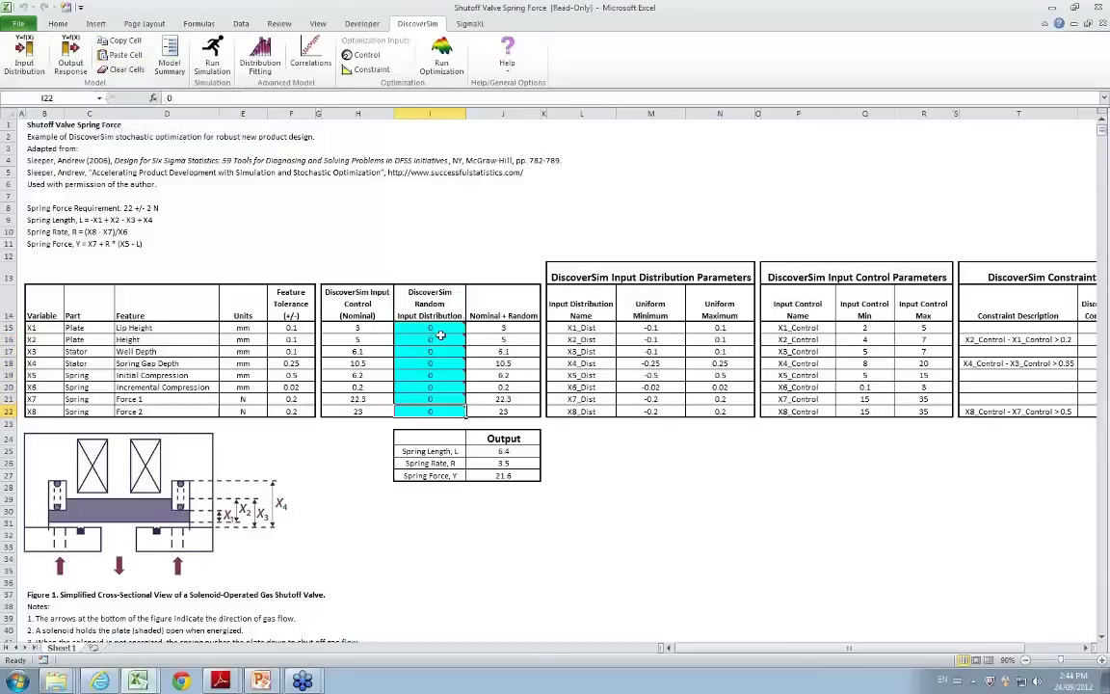
pyautogui.moveTo(446, 353)
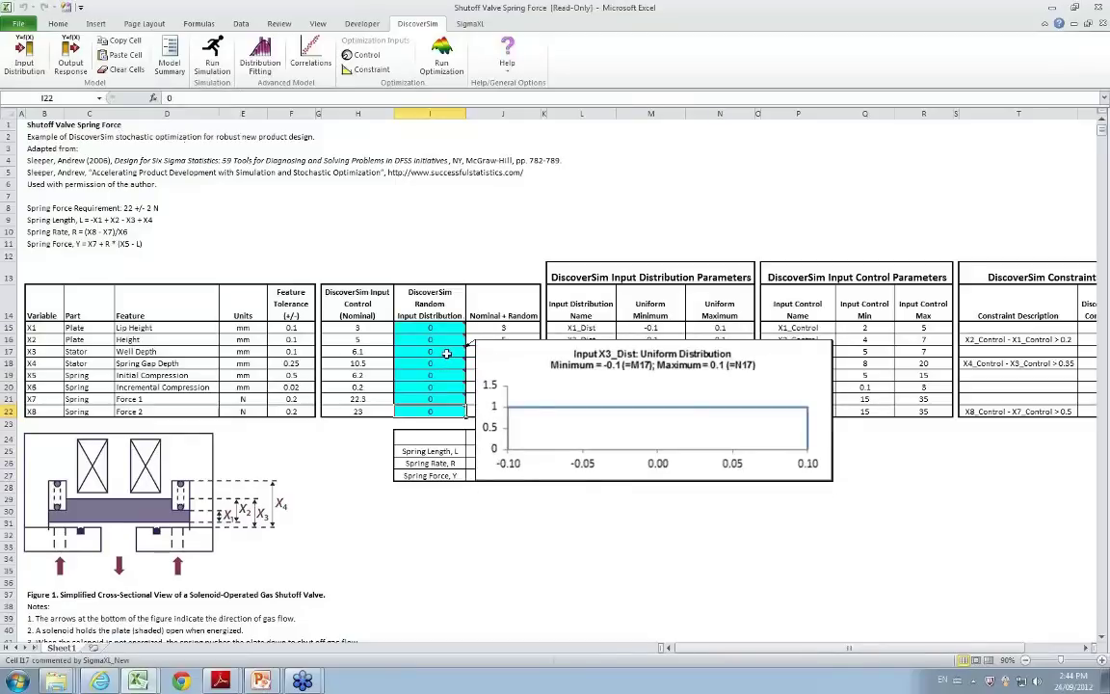
pyautogui.moveTo(449, 410)
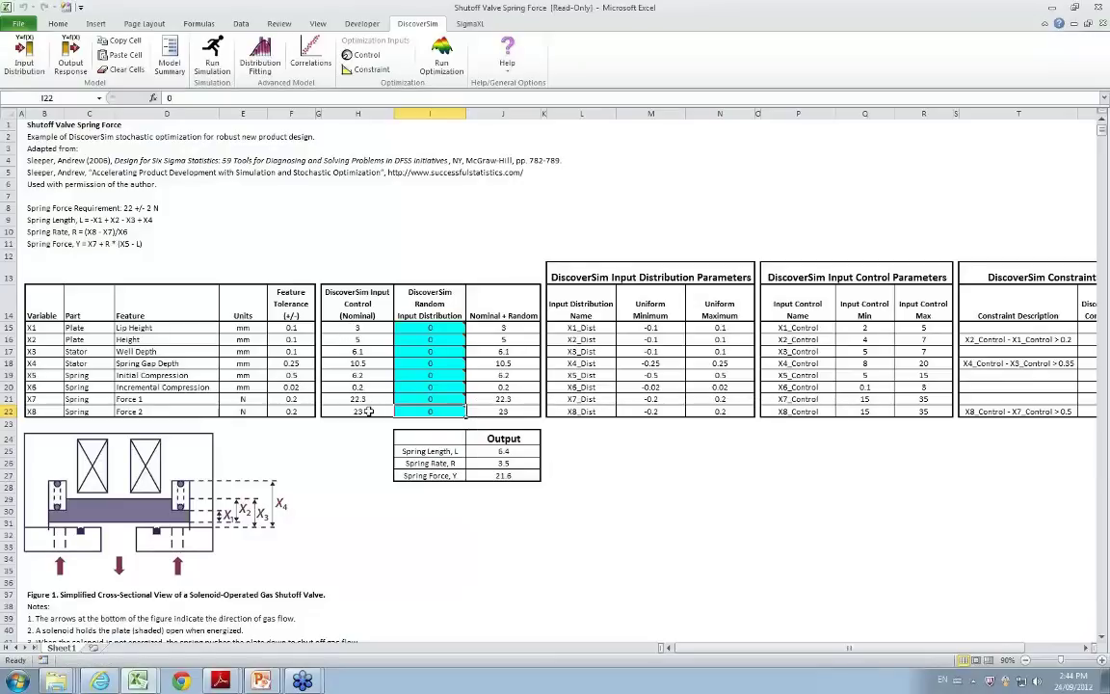
# - Define cell J27 as an output response named Spring Force with LSL 20, target 22 and USL 24
pyautogui.click(503, 475)
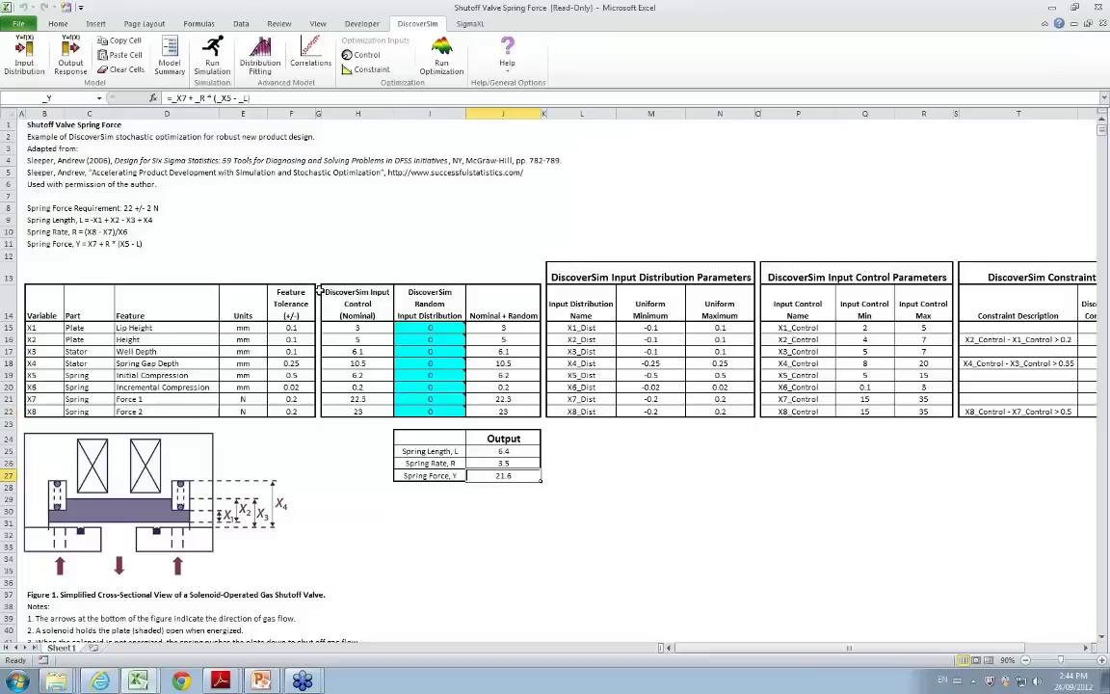
pyautogui.click(70, 59)
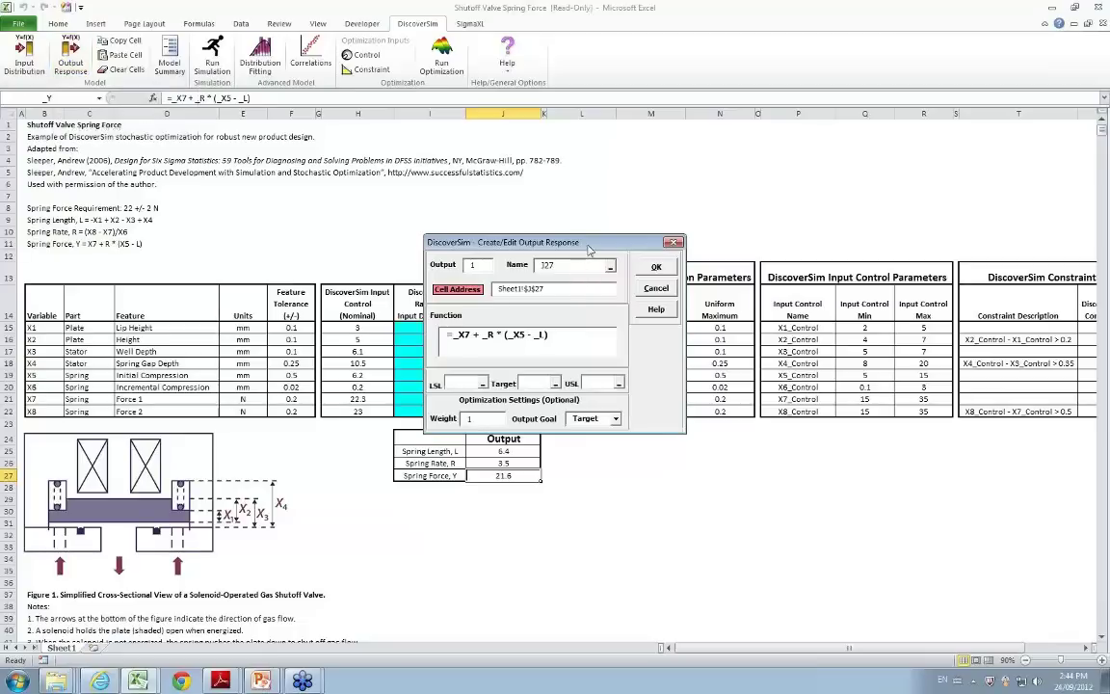
pyautogui.moveTo(590, 246); pyautogui.dragTo(803, 189)
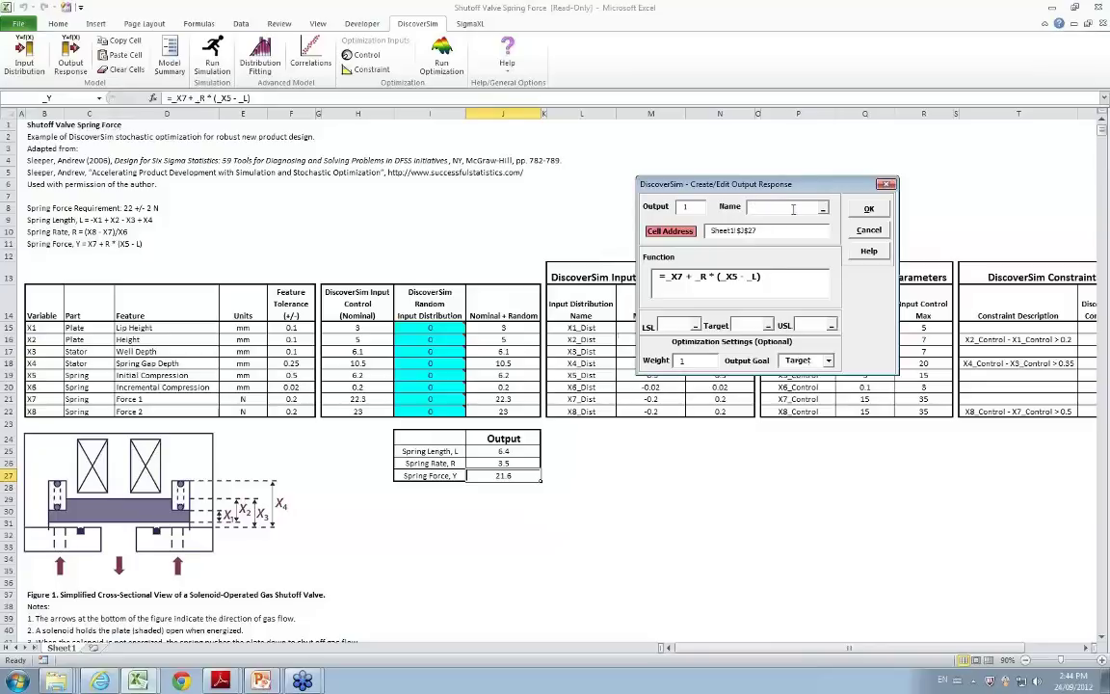
pyautogui.write('ng')
pyautogui.write('20')
pyautogui.write('22')
pyautogui.click(869, 209)
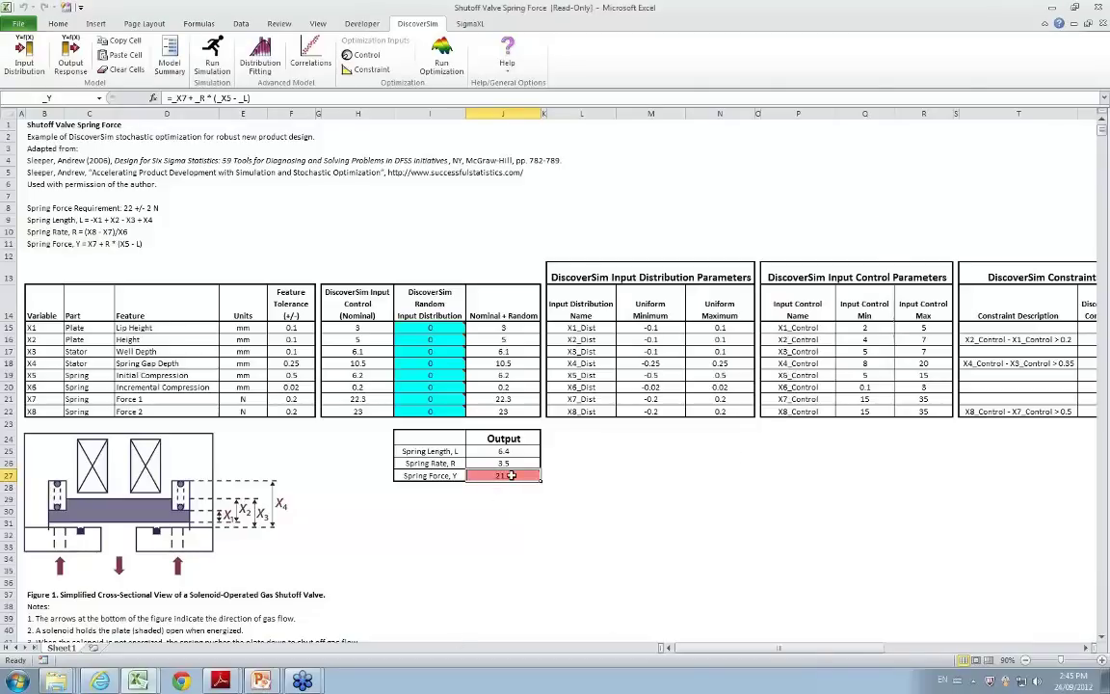
# - Run a Monte Carlo simulation of the spring force model with 10000 replications in accelerated mode
pyautogui.moveTo(508, 476)
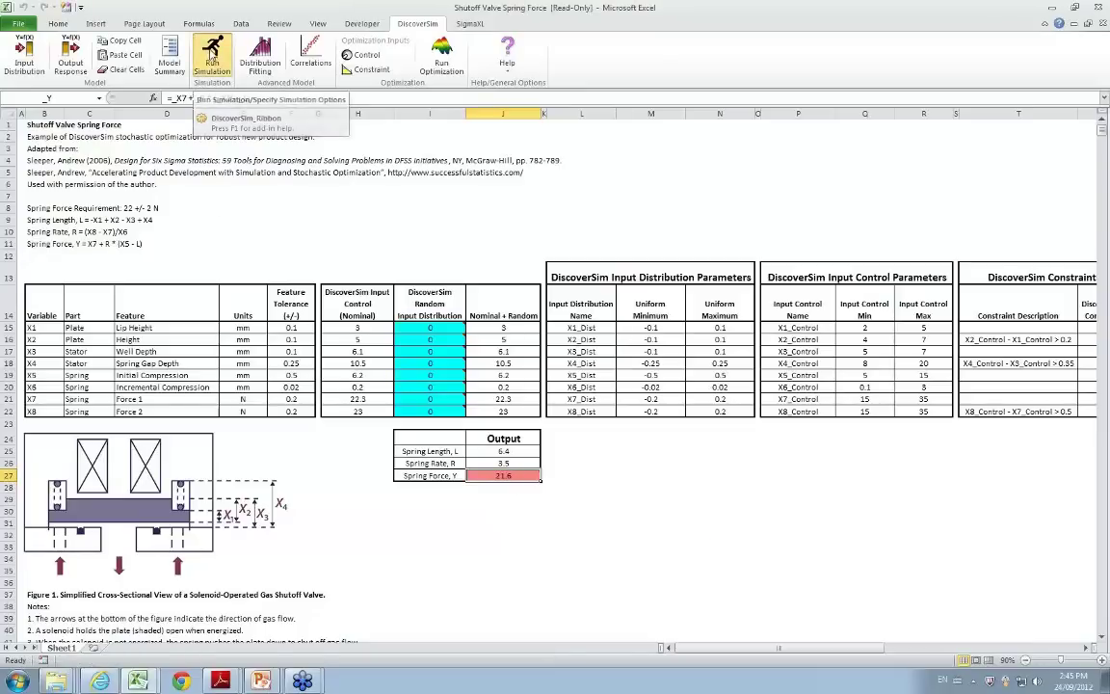
pyautogui.click(214, 55)
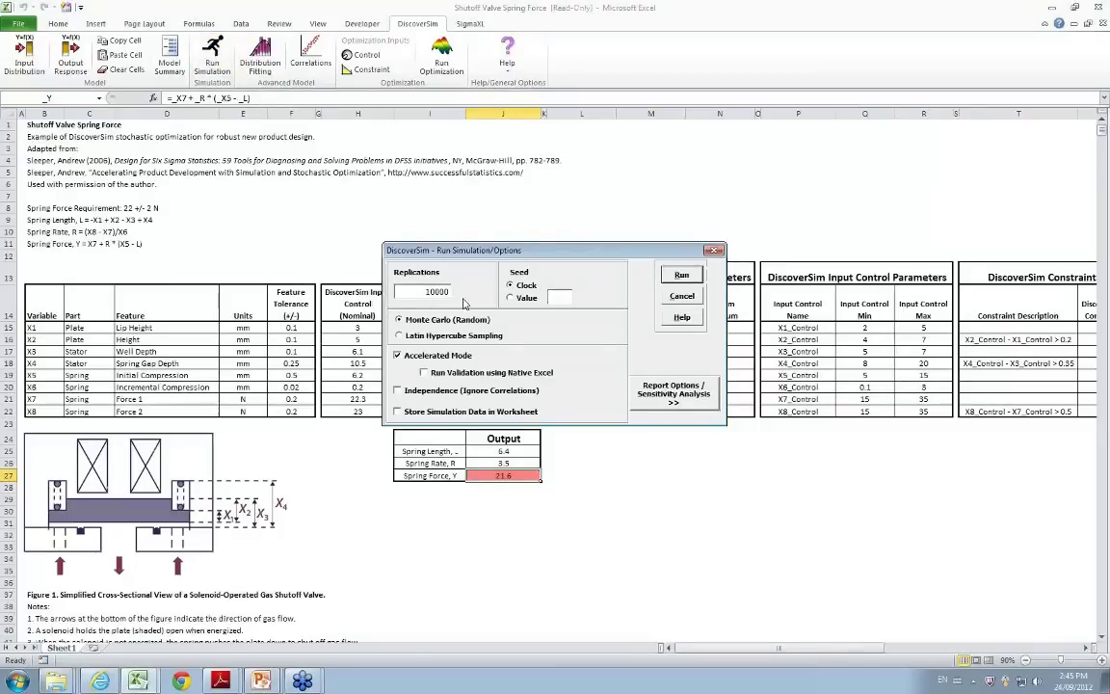
pyautogui.click(697, 275)
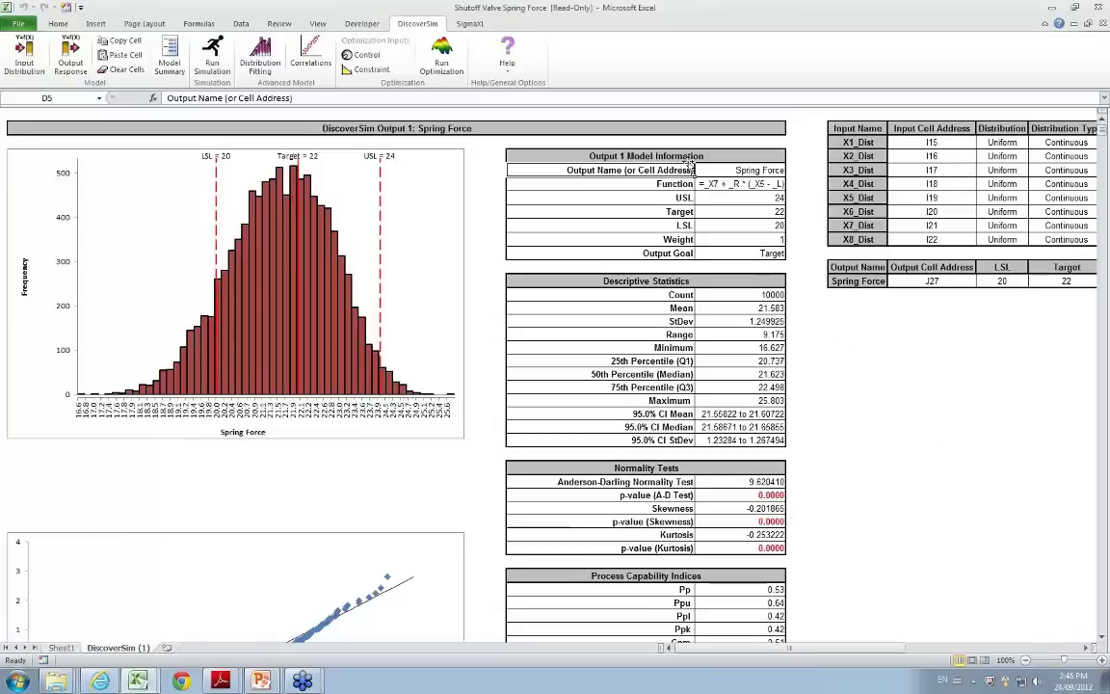
# - Examine the Spring Force simulation report's normality tests, process capability indices, expected performance and actual performance
pyautogui.click(1103, 638)
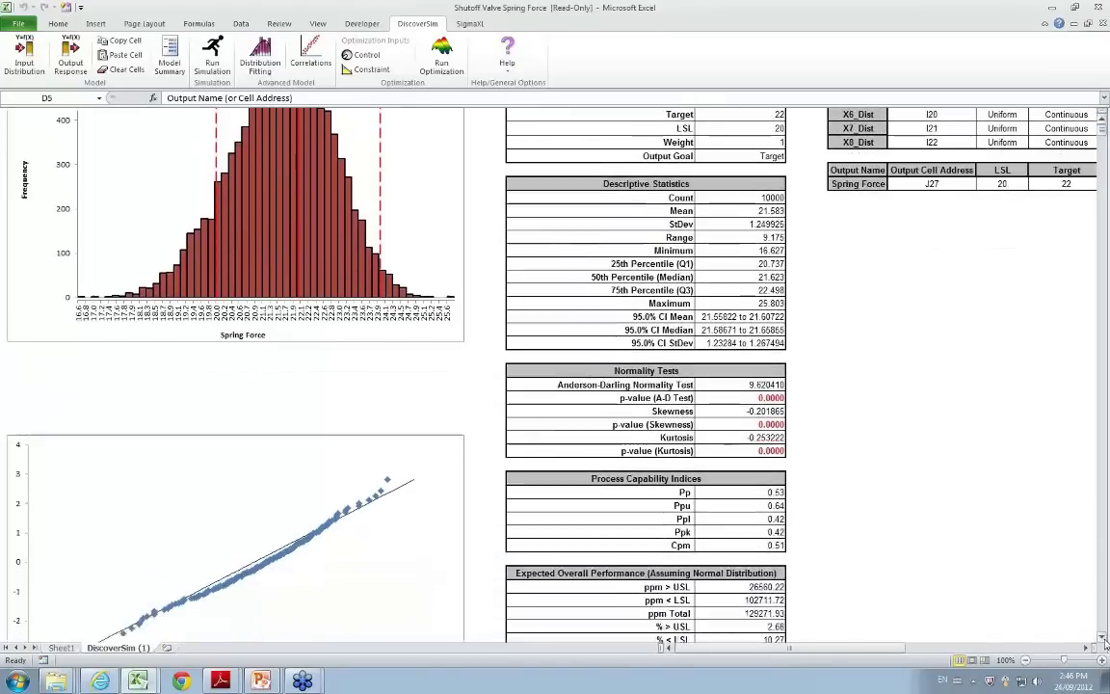
pyautogui.click(1103, 638)
pyautogui.click(1103, 638)
pyautogui.click(1103, 637)
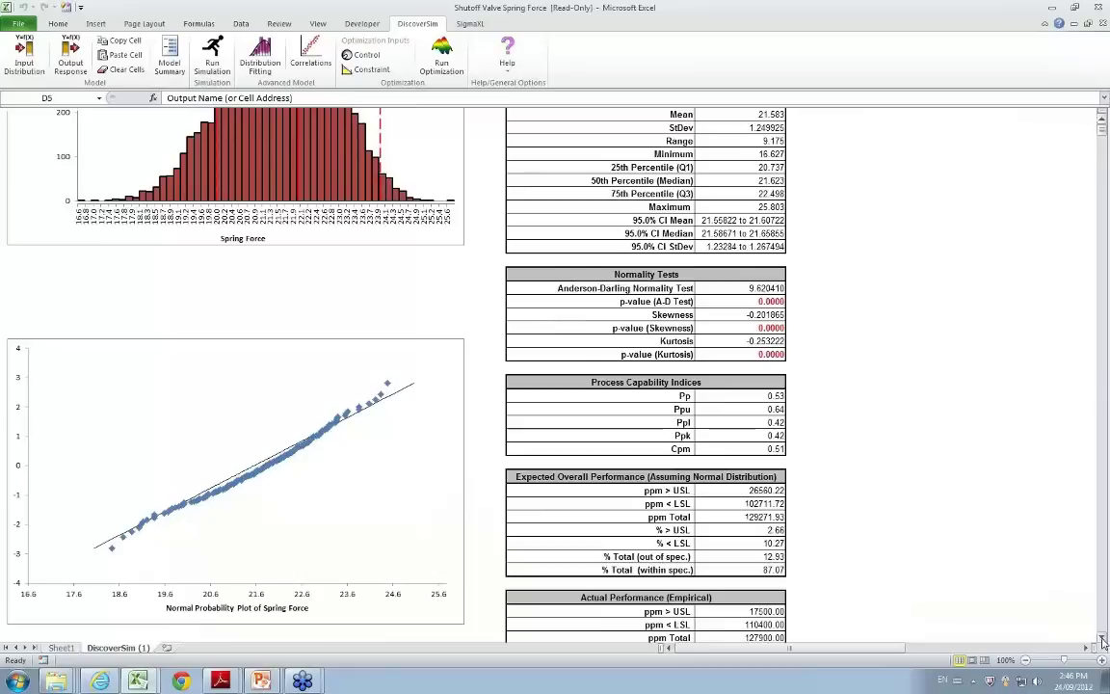
pyautogui.click(1103, 638)
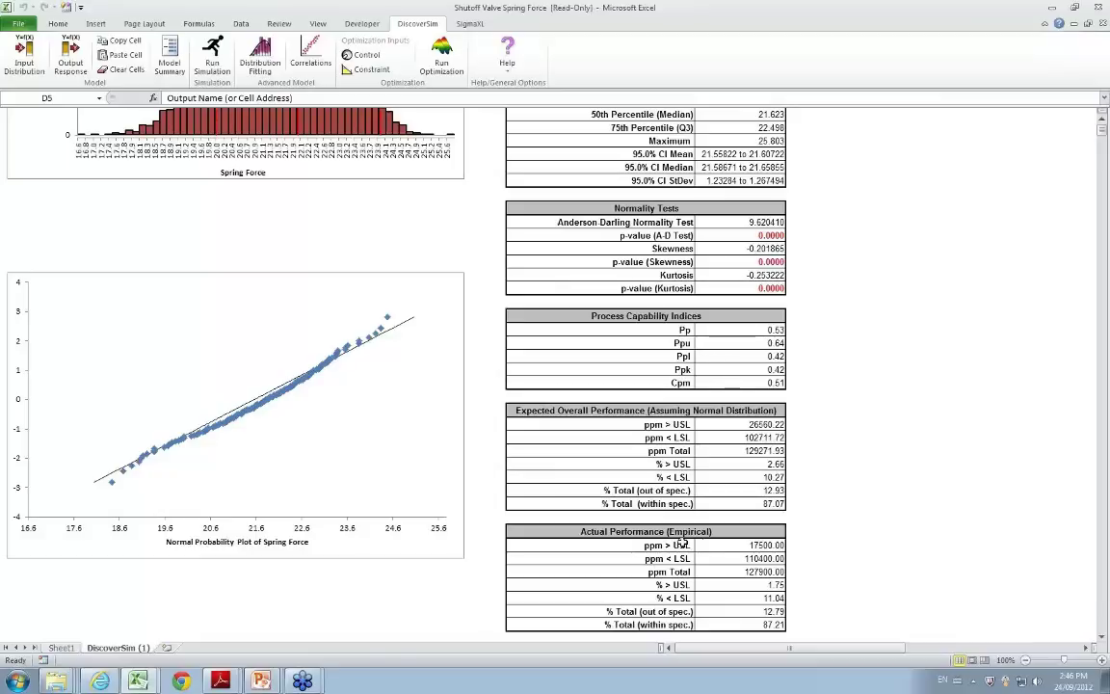
pyautogui.scroll(-2, 578, 445)
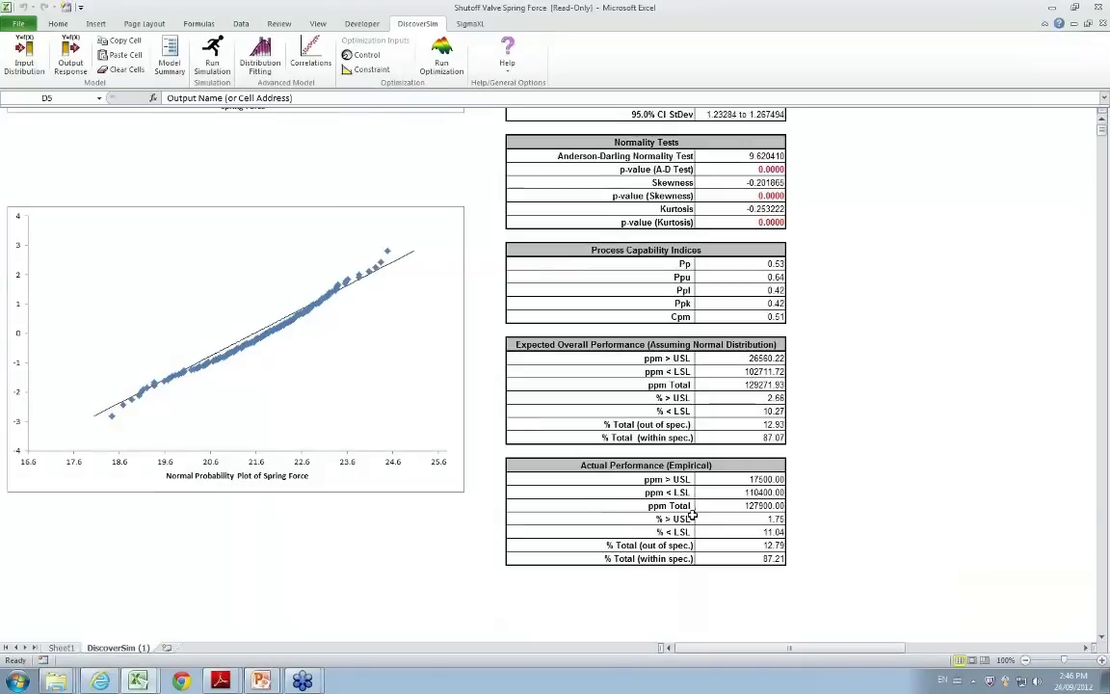
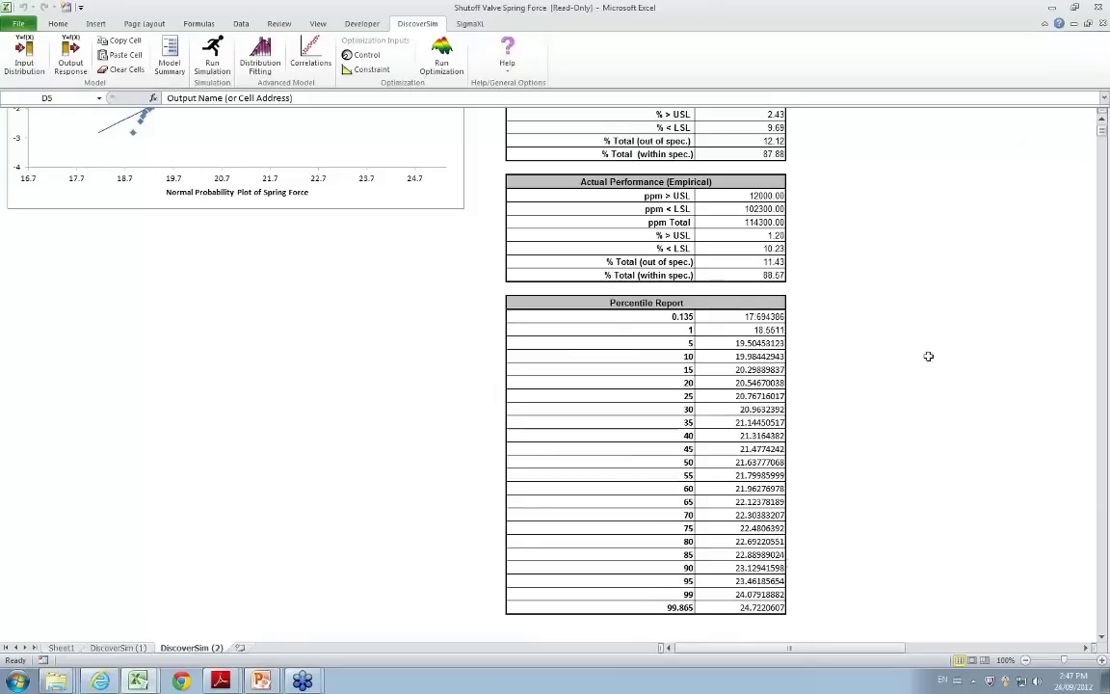
# - Rerun the 10000-replication Monte Carlo simulation with correlation coefficient sensitivity charts included, and view the resulting sensitivity correlations sheet
pyautogui.scroll(15, 929, 355)
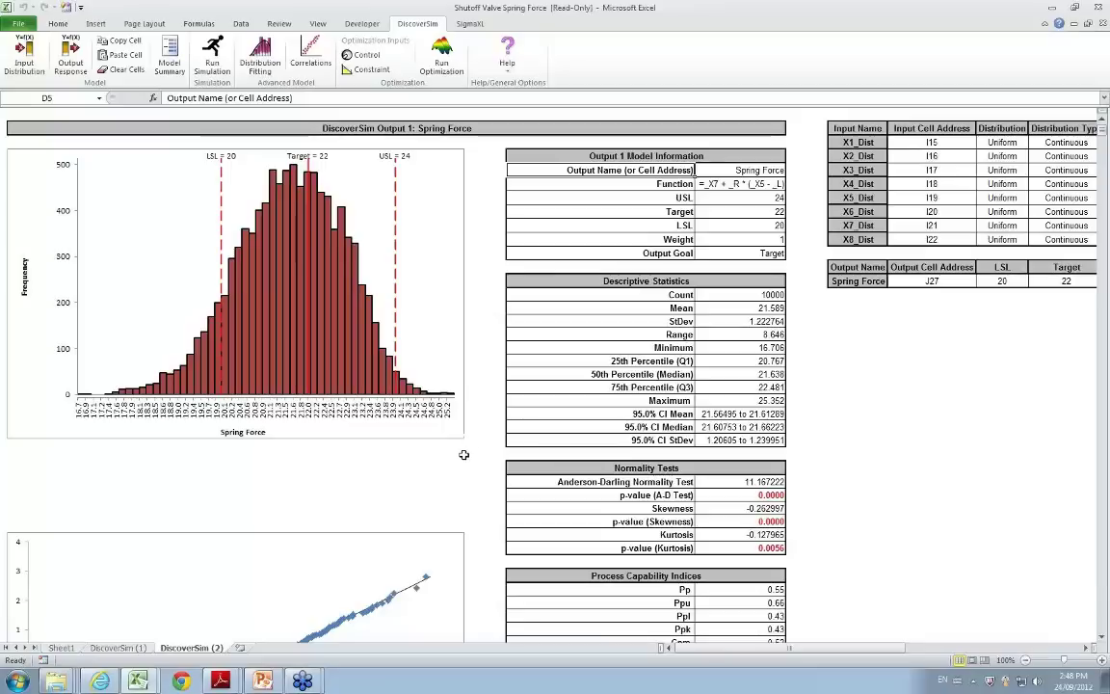
pyautogui.click(214, 60)
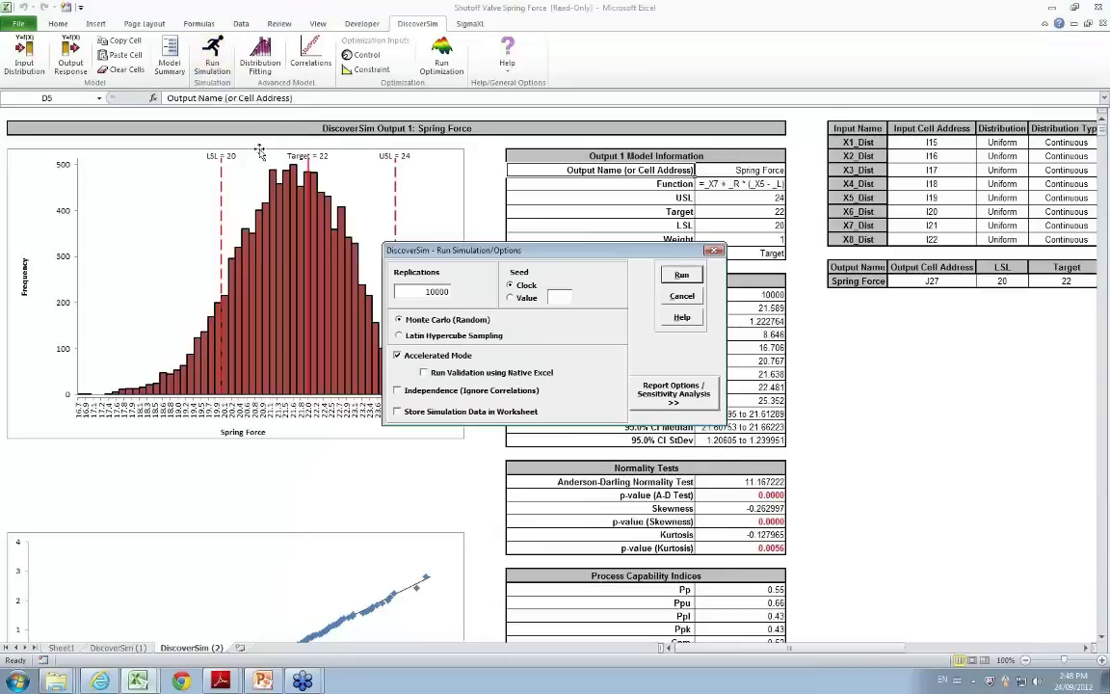
pyautogui.click(674, 392)
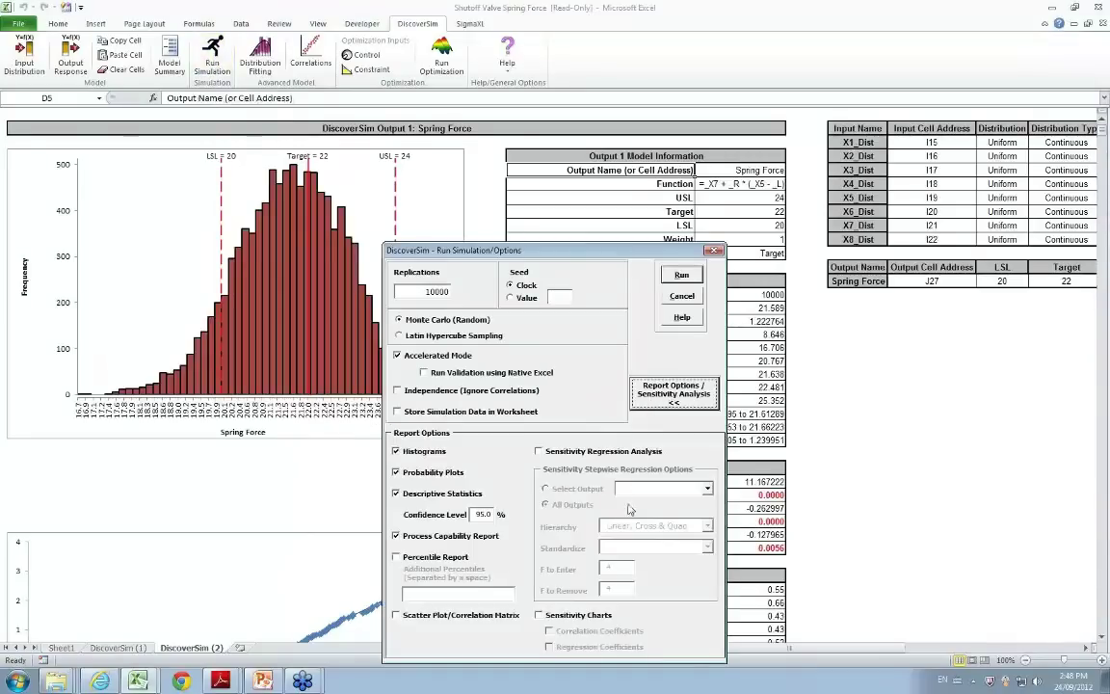
pyautogui.moveTo(536, 250); pyautogui.dragTo(530, 152)
pyautogui.click(566, 519)
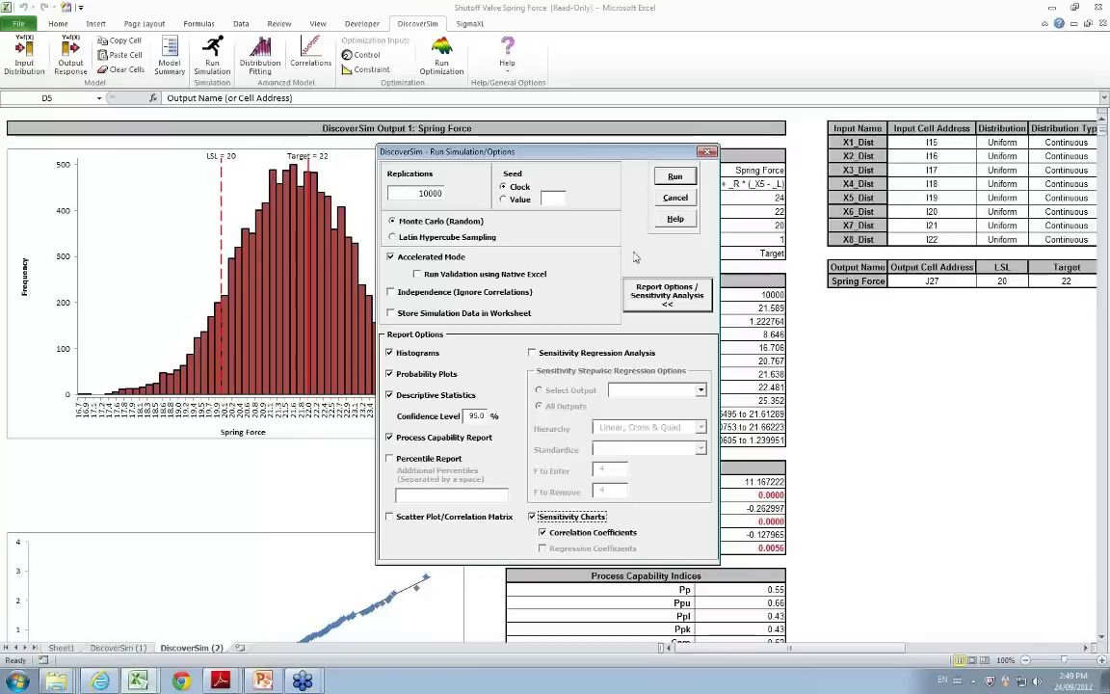
pyautogui.click(676, 177)
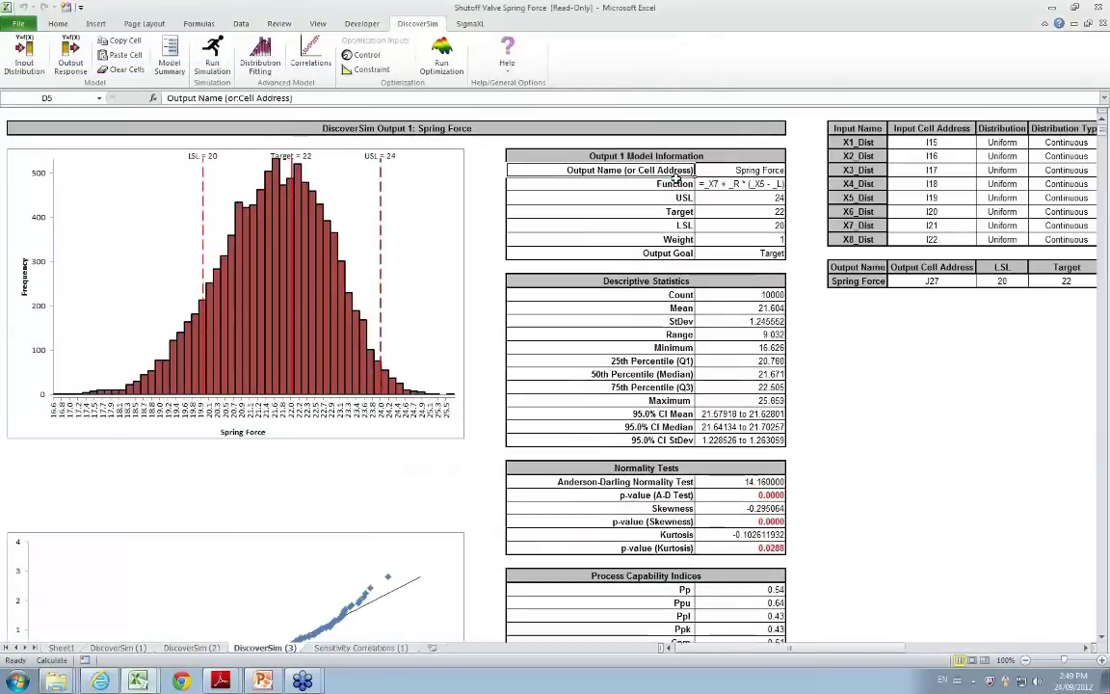
pyautogui.click(371, 646)
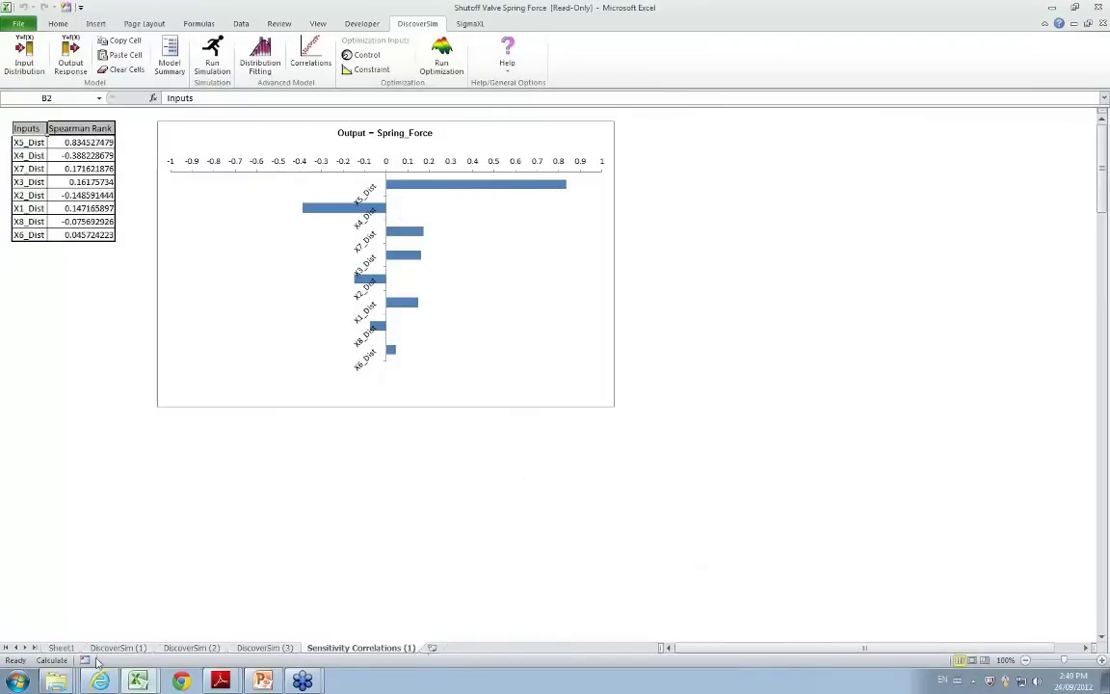
# - On Sheet1, set the X5_Dist uniform minimum in M19 to -0.25 and maximum in N19 to 0.25
pyautogui.click(69, 651)
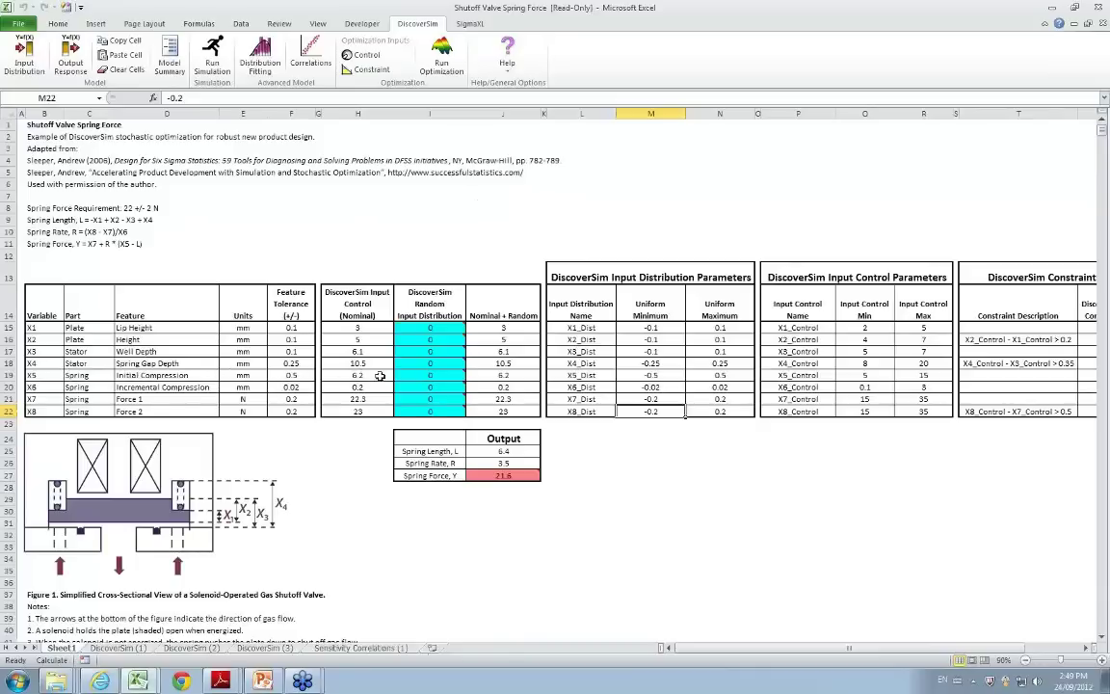
pyautogui.moveTo(464, 374)
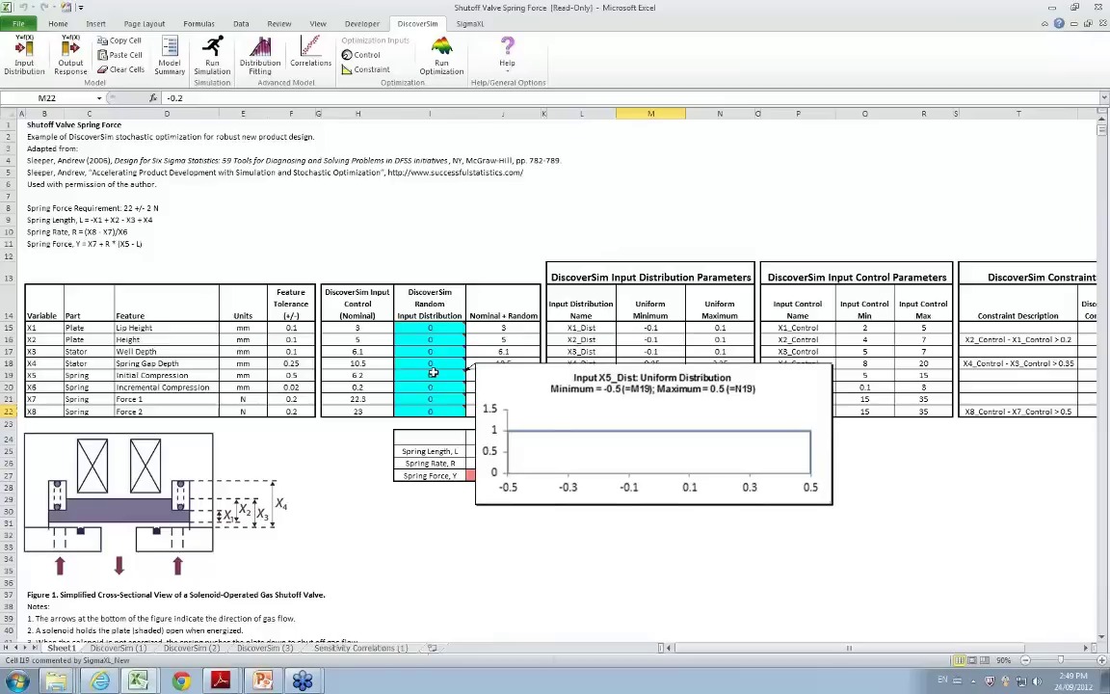
pyautogui.click(634, 376)
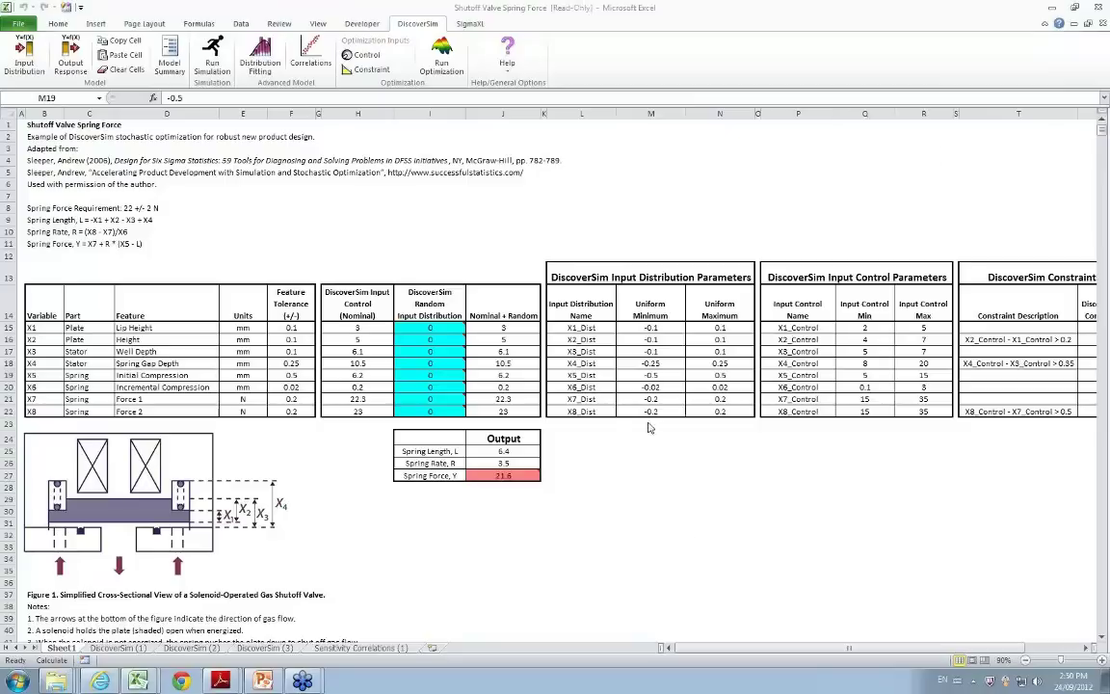
pyautogui.click(637, 374)
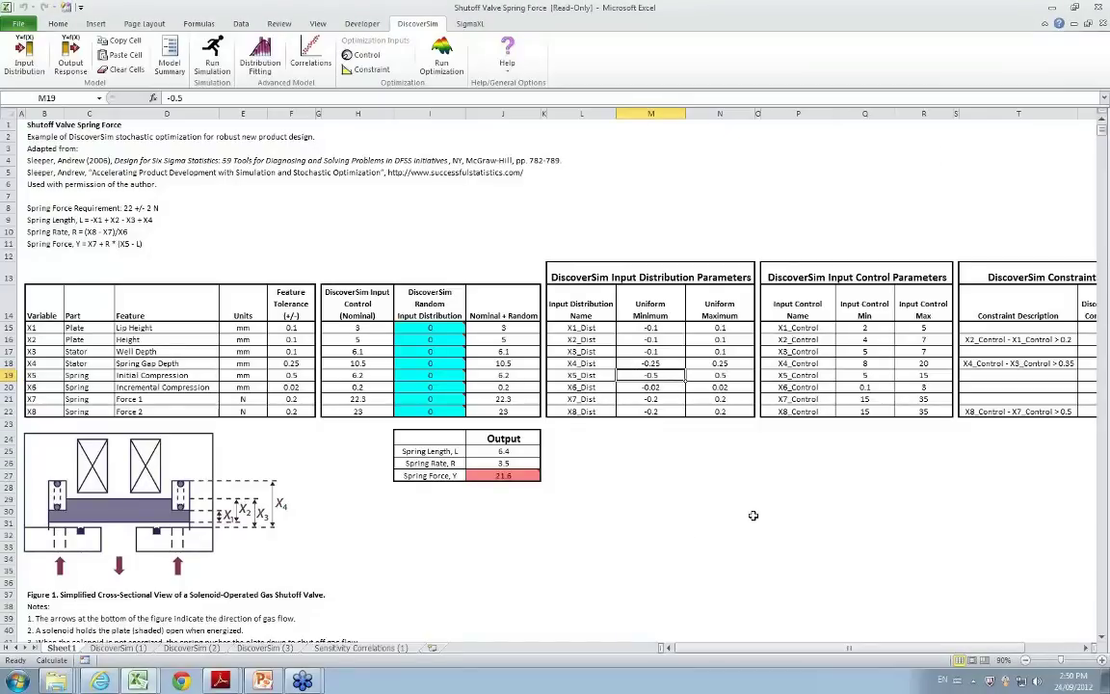
pyautogui.write('-')
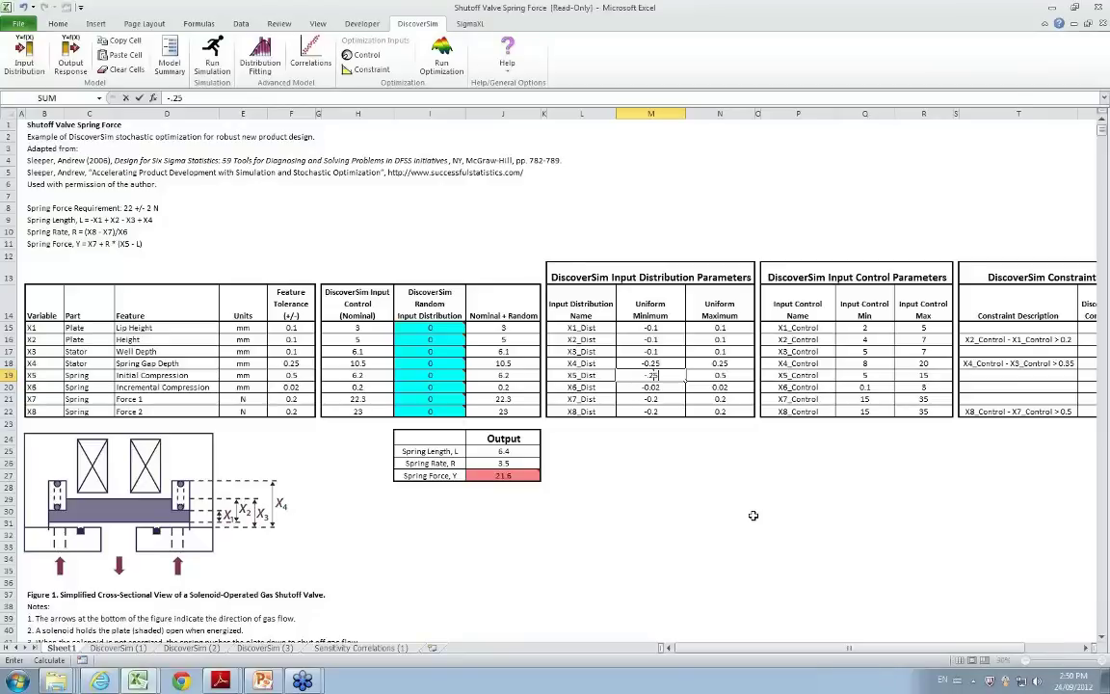
pyautogui.write('0.25')
pyautogui.press('Return')
pyautogui.press('Up')
pyautogui.press('Right')
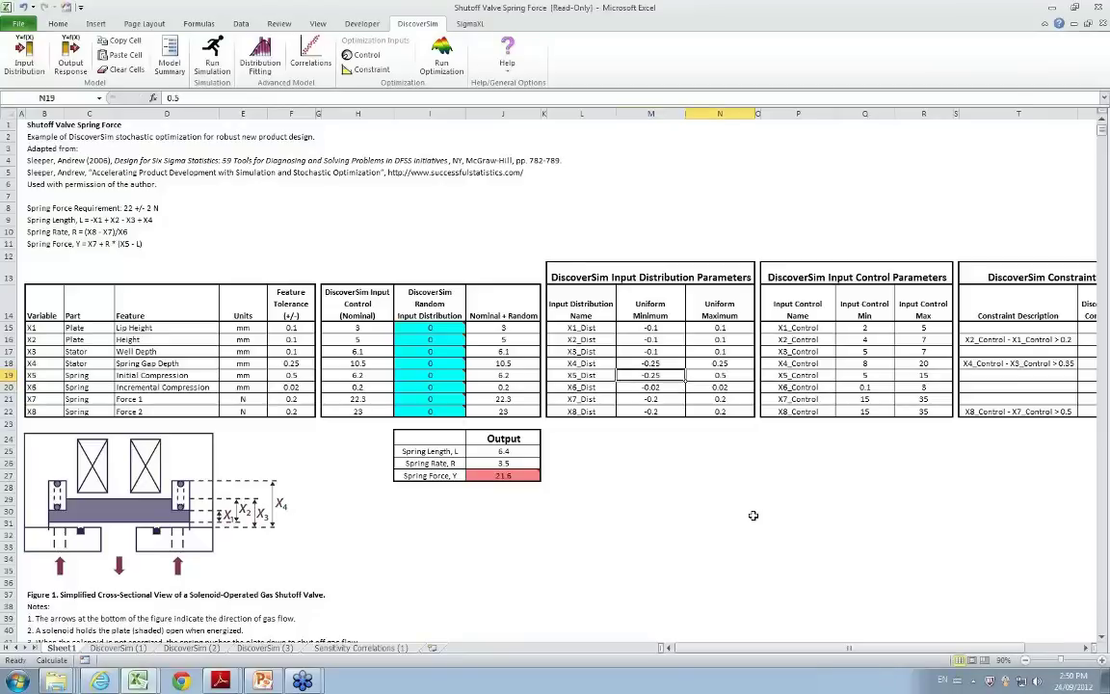
pyautogui.write('.25')
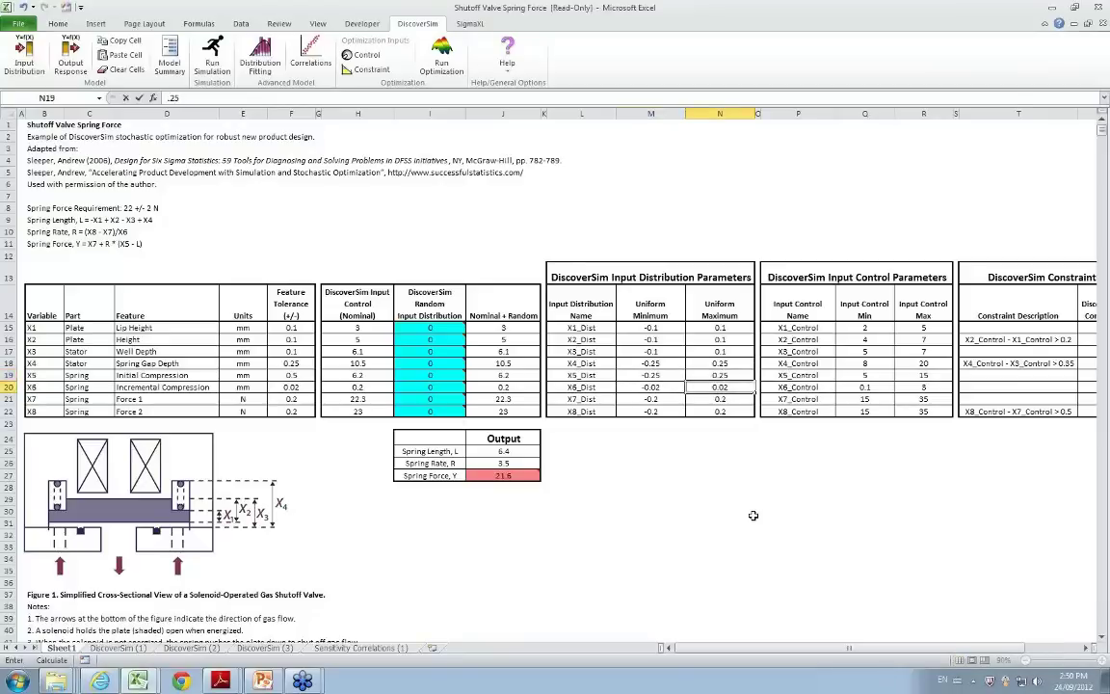
pyautogui.press('Return')
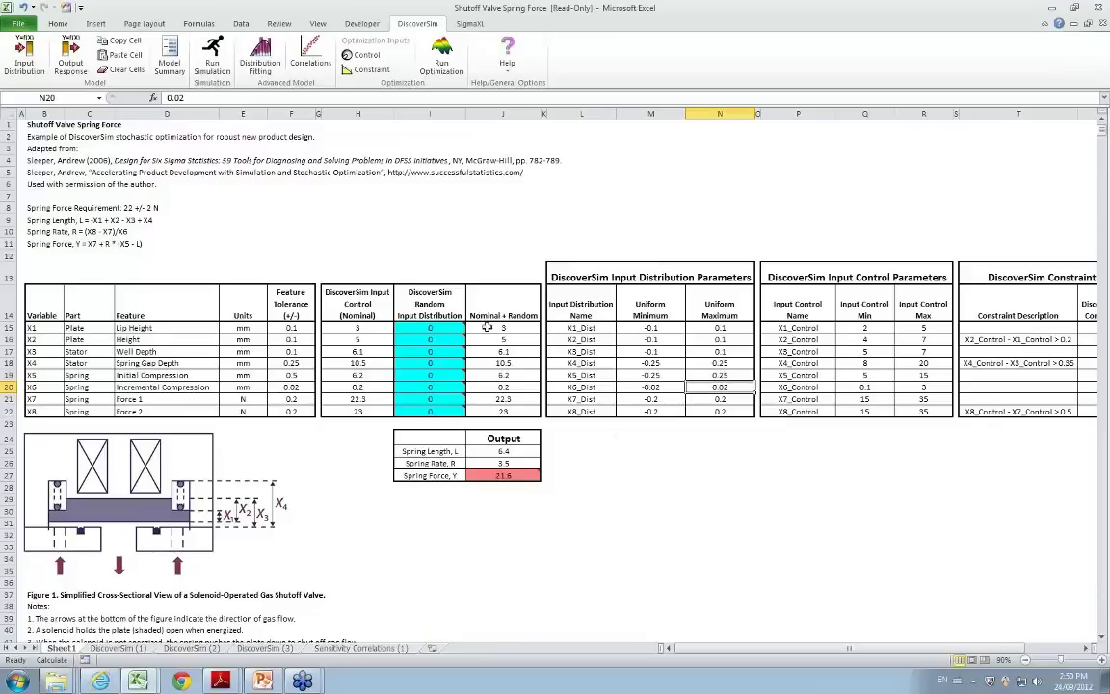
# - Rerun the Monte Carlo simulation with 10000 replications and compare its capability indices with those in the DiscoverSim (3) report
pyautogui.click(223, 61)
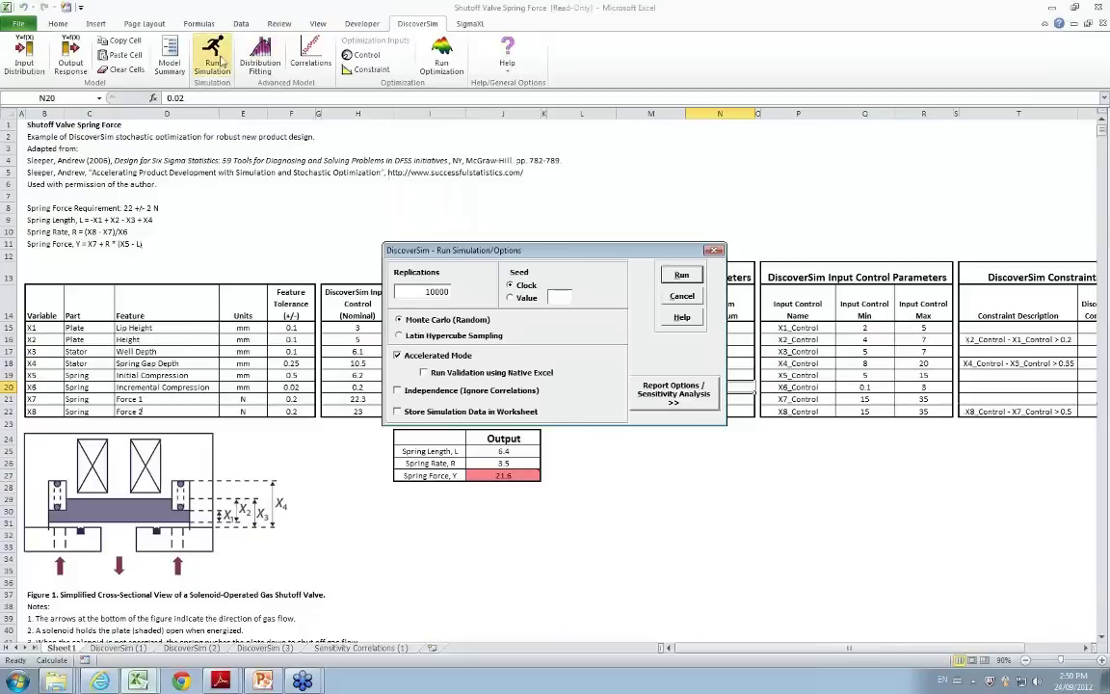
pyautogui.click(693, 275)
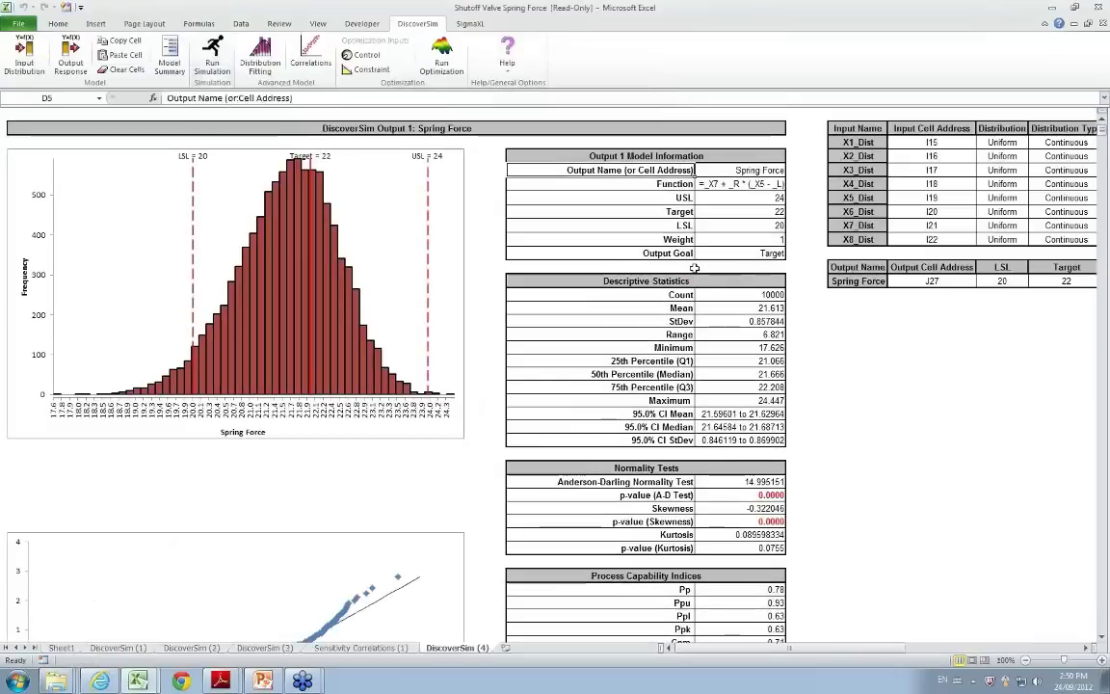
pyautogui.click(1101, 640)
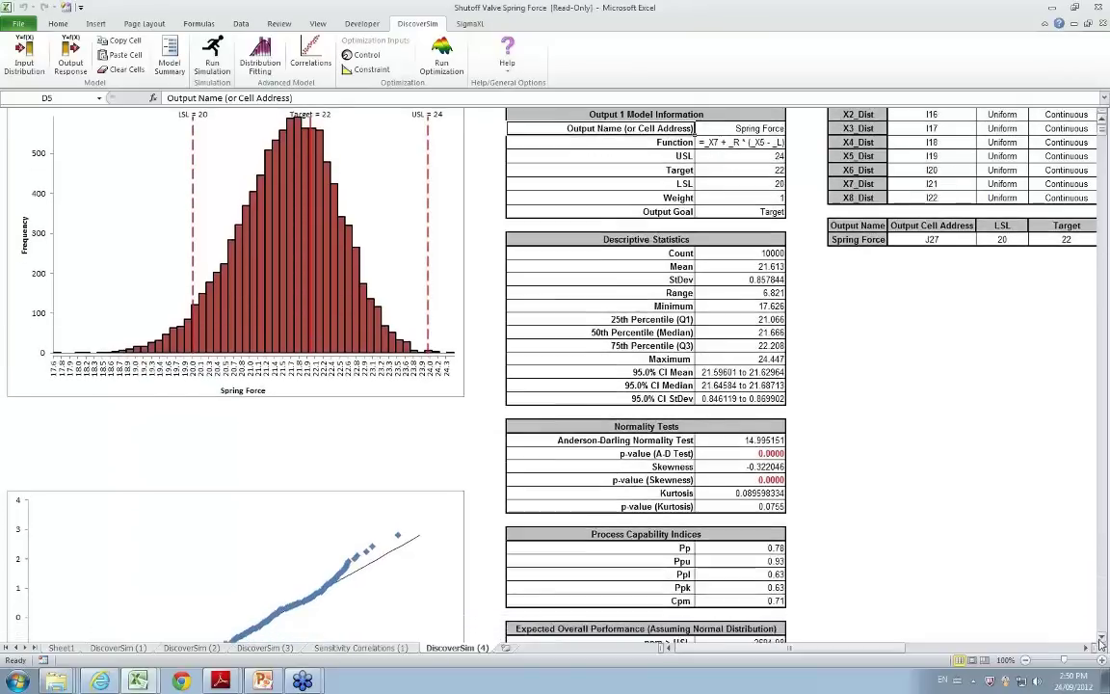
pyautogui.click(1101, 641)
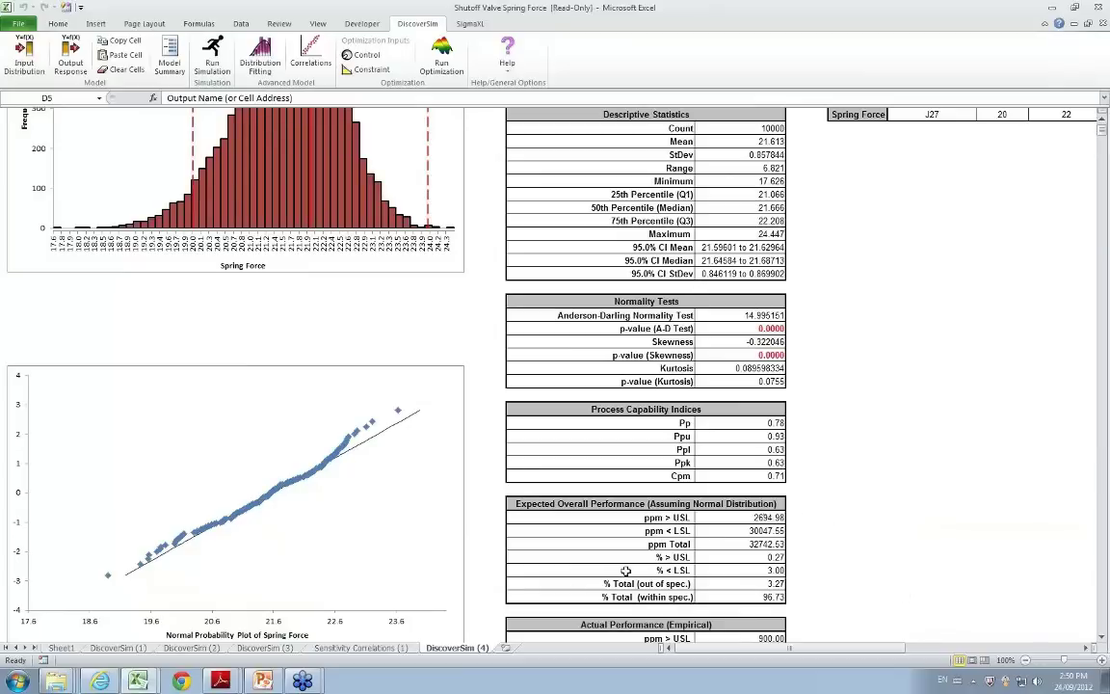
pyautogui.click(252, 648)
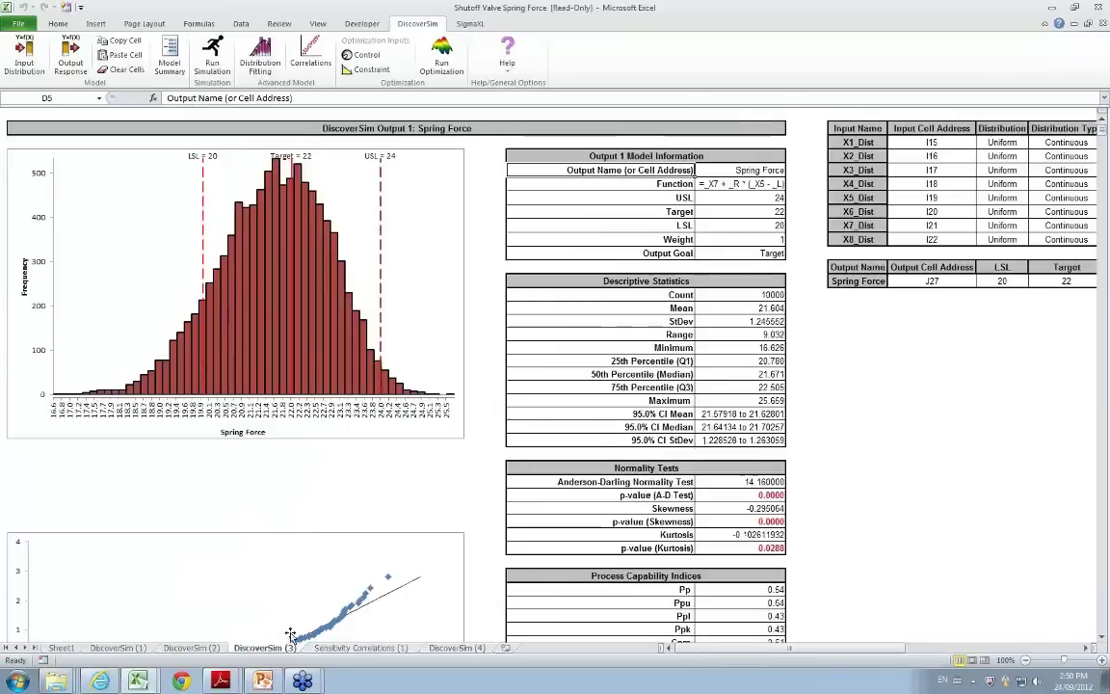
pyautogui.scroll(-2, 995, 583)
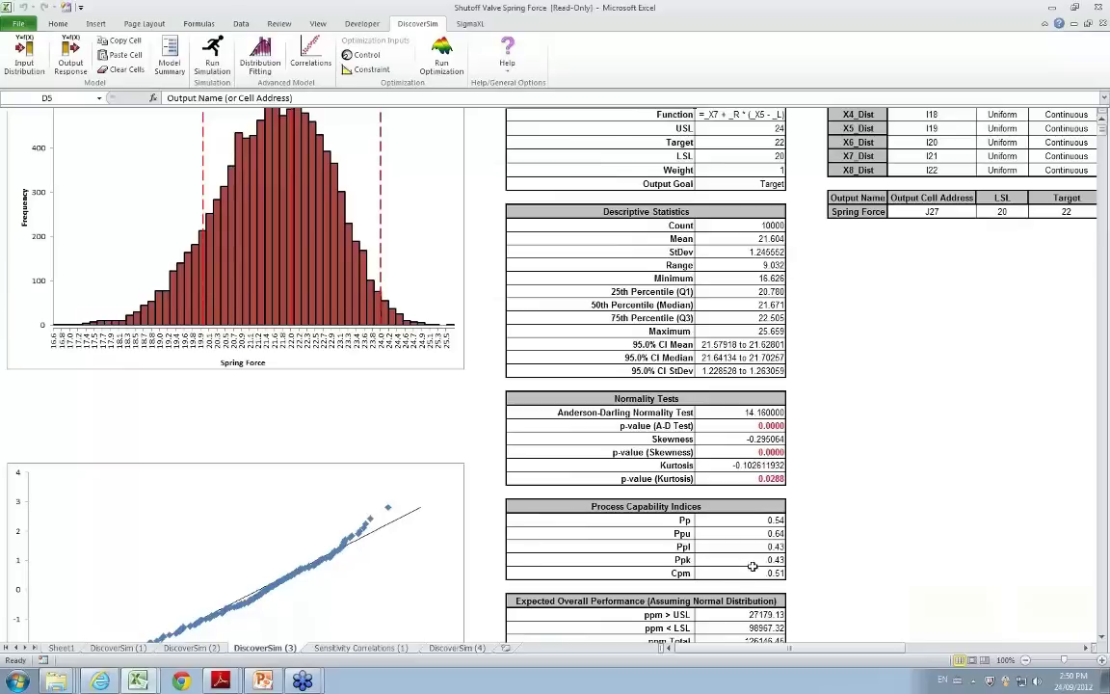
pyautogui.click(456, 647)
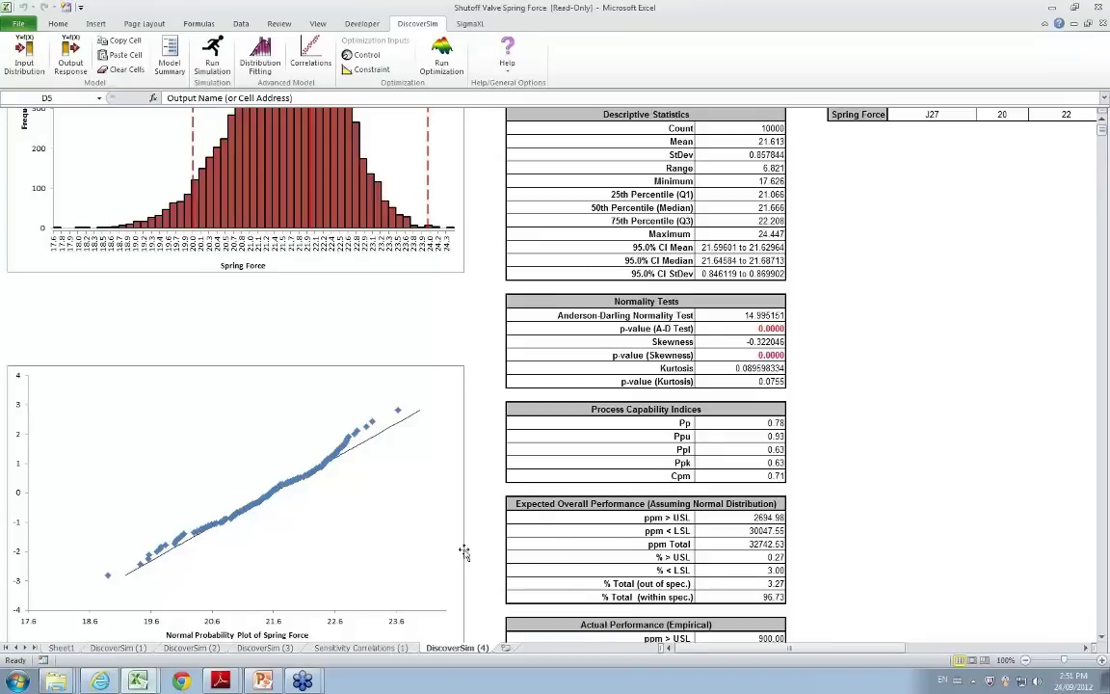
# - Start a continuous optimization input control for cell H15 on Sheet1, taking its name X1_Control from cell P15
pyautogui.click(61, 648)
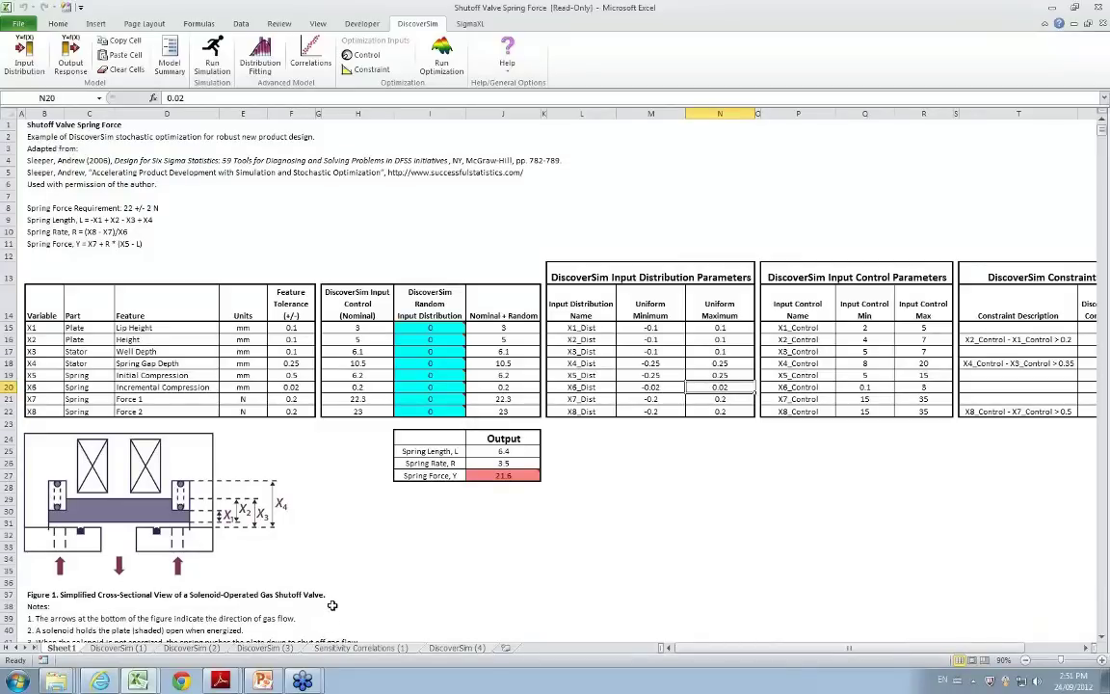
pyautogui.click(335, 328)
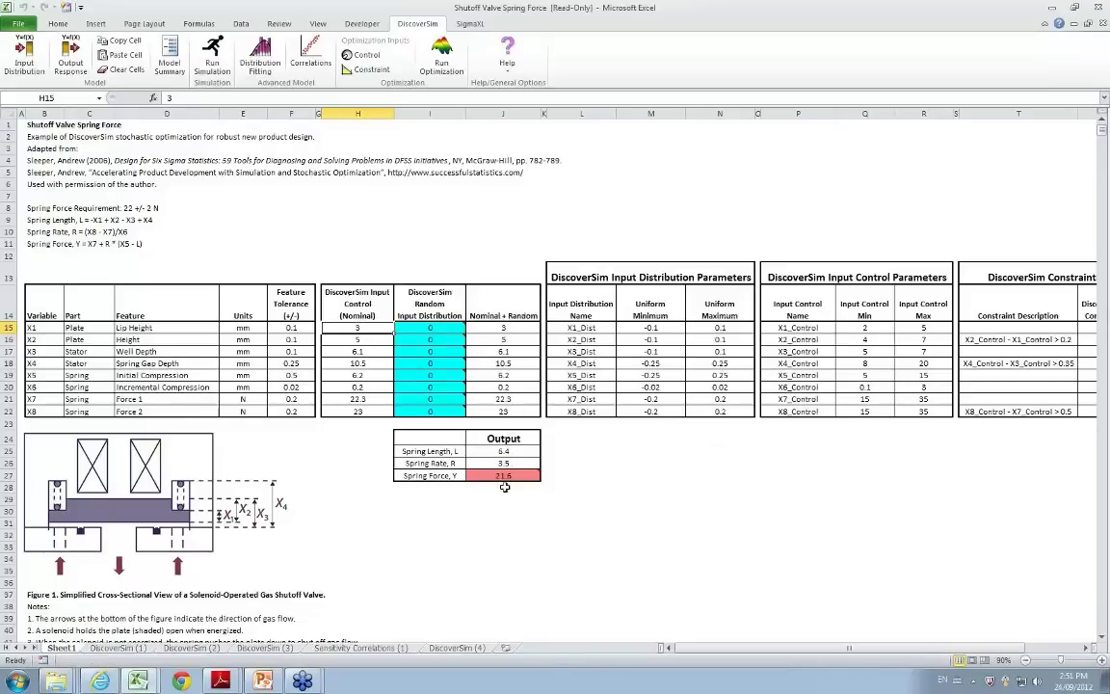
pyautogui.click(364, 56)
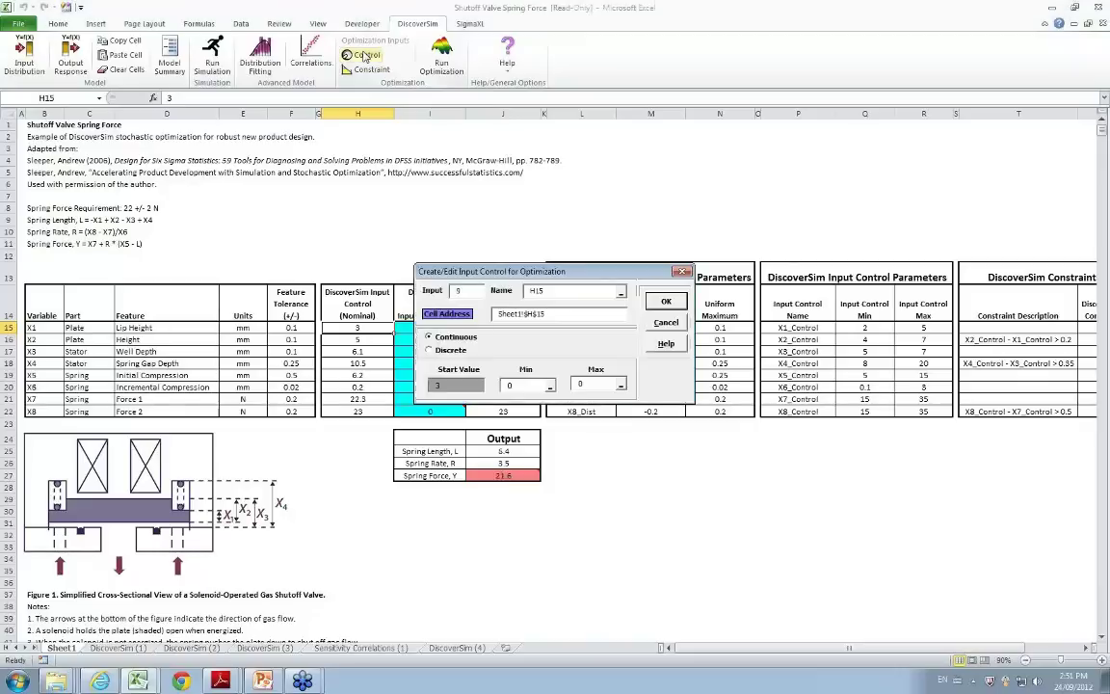
pyautogui.moveTo(585, 276); pyautogui.dragTo(407, 129)
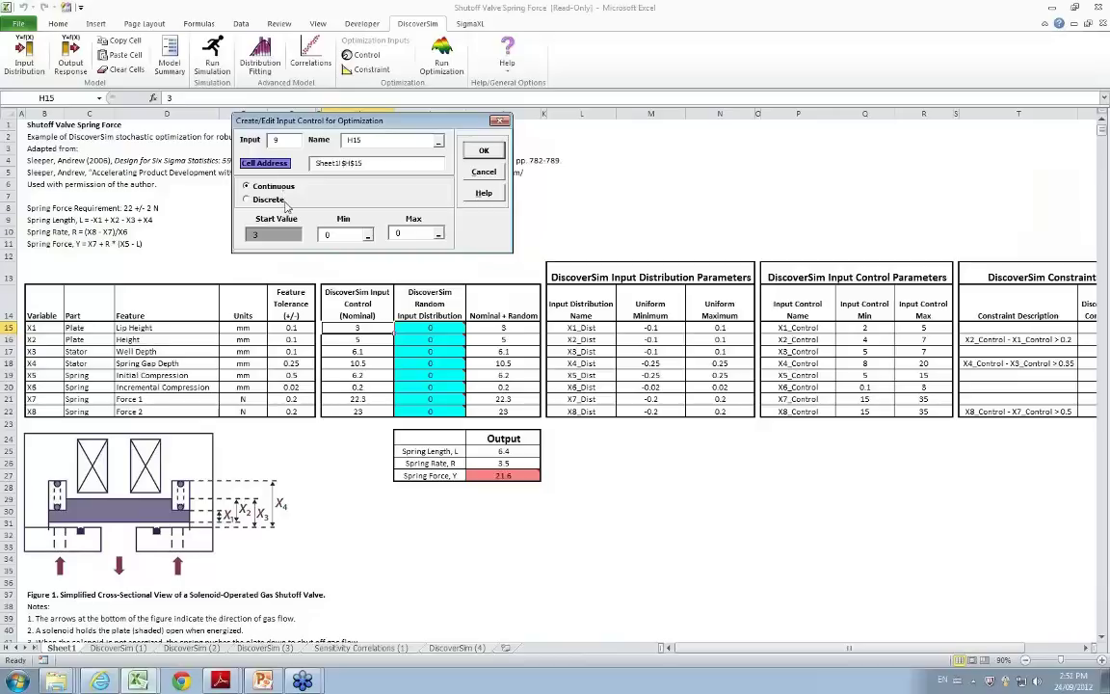
pyautogui.click(265, 163)
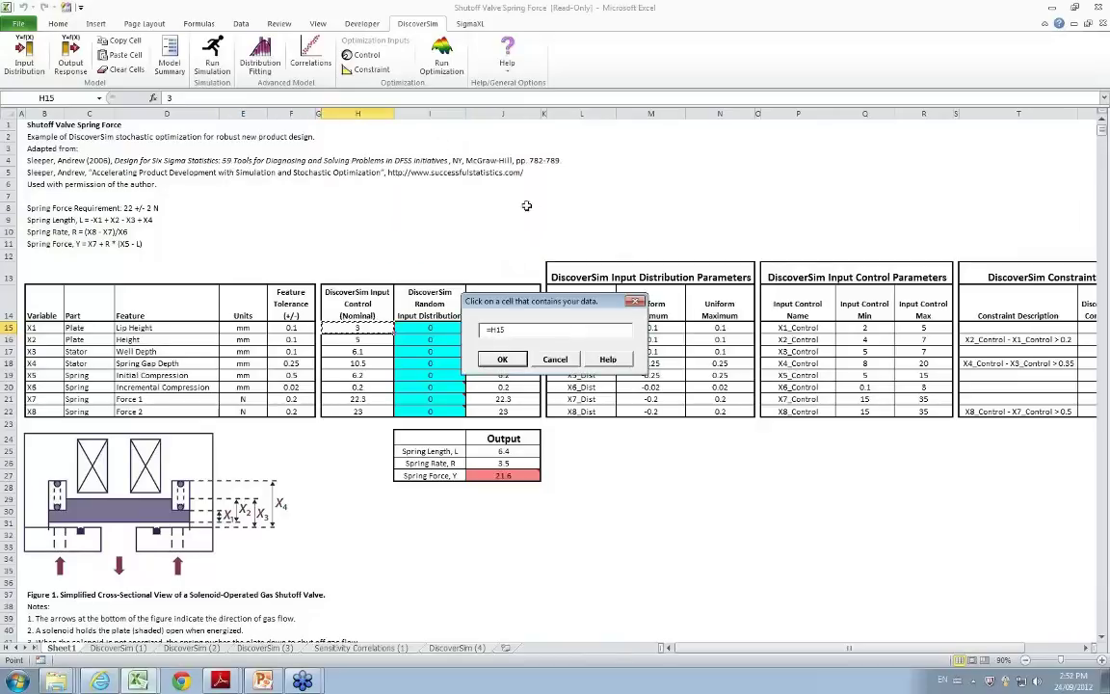
pyautogui.click(797, 327)
pyautogui.click(516, 360)
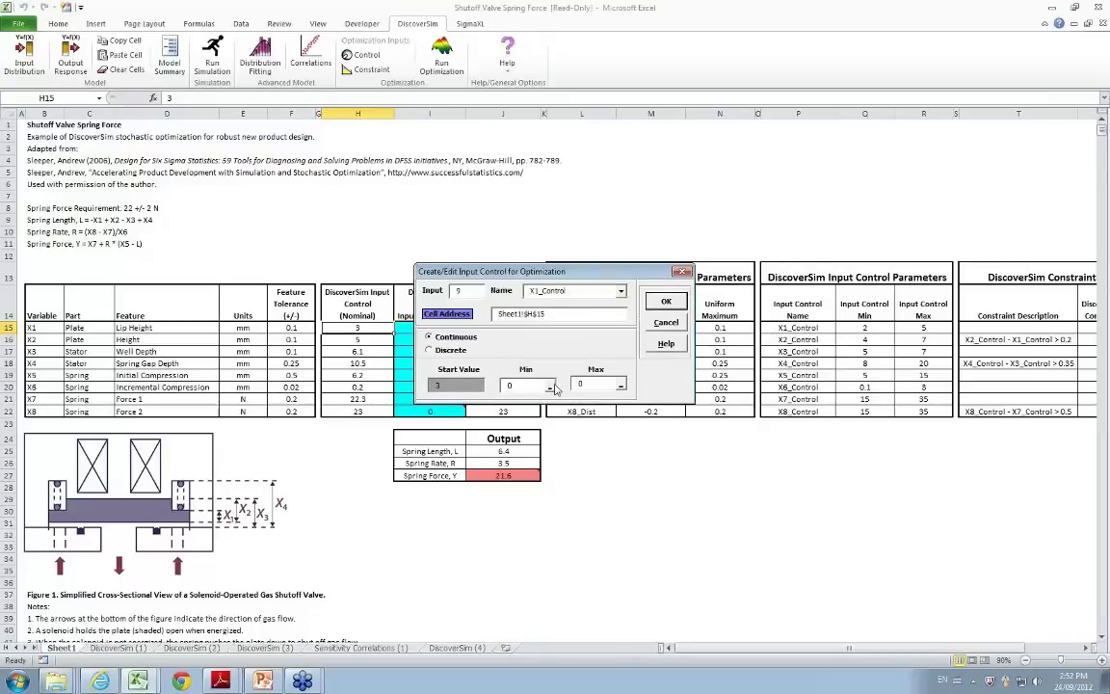
# - Link X1_Control's minimum to cell Q15 (2) and maximum to cell R15 (5), and create the control
pyautogui.click(550, 386)
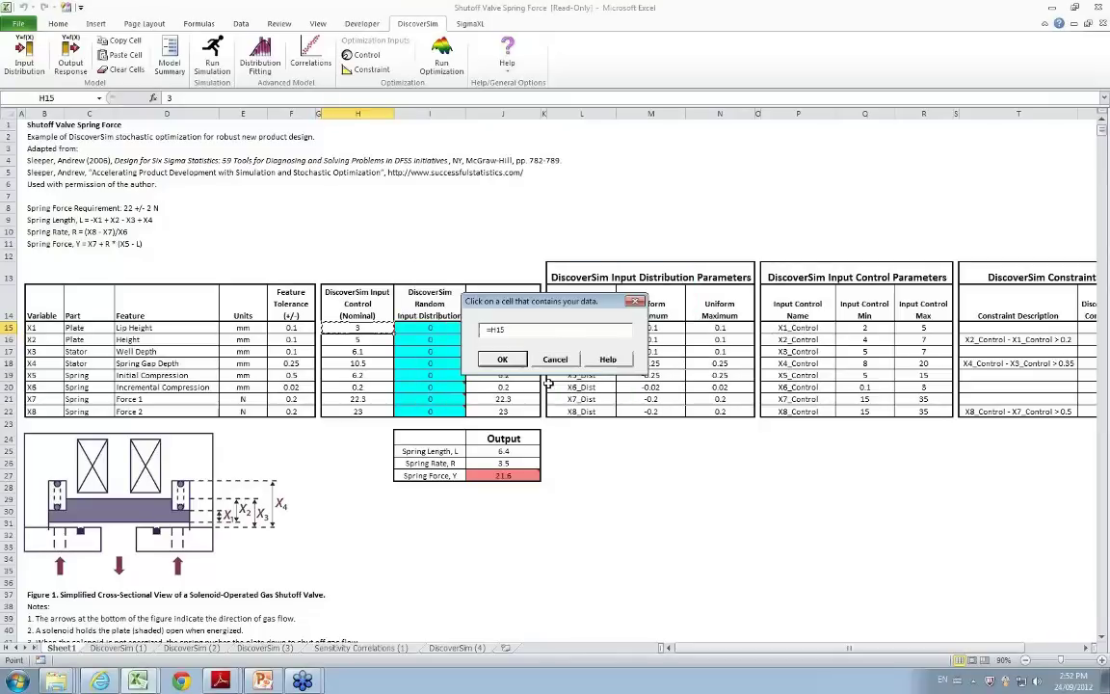
pyautogui.click(878, 329)
pyautogui.click(502, 358)
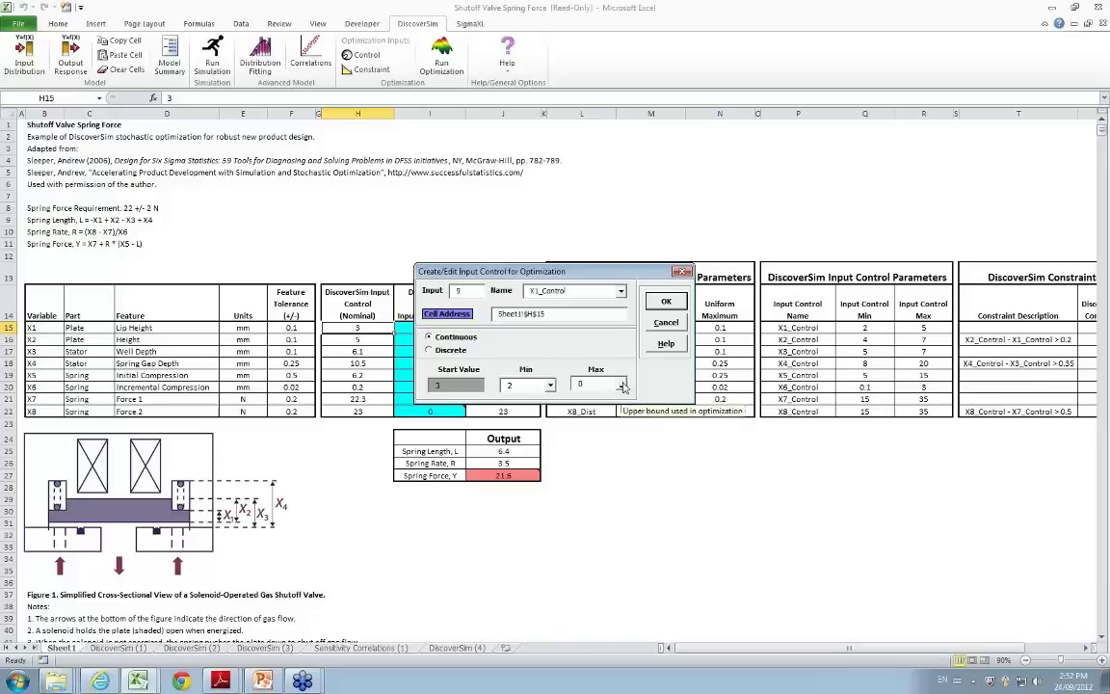
pyautogui.click(620, 386)
pyautogui.click(918, 327)
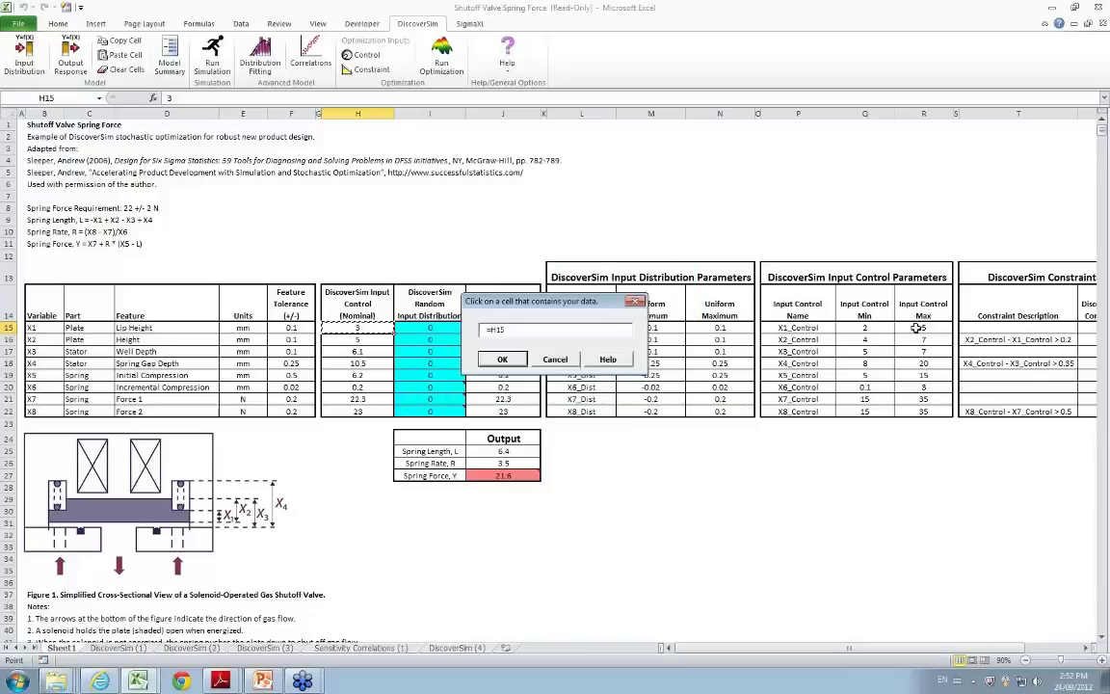
pyautogui.click(504, 360)
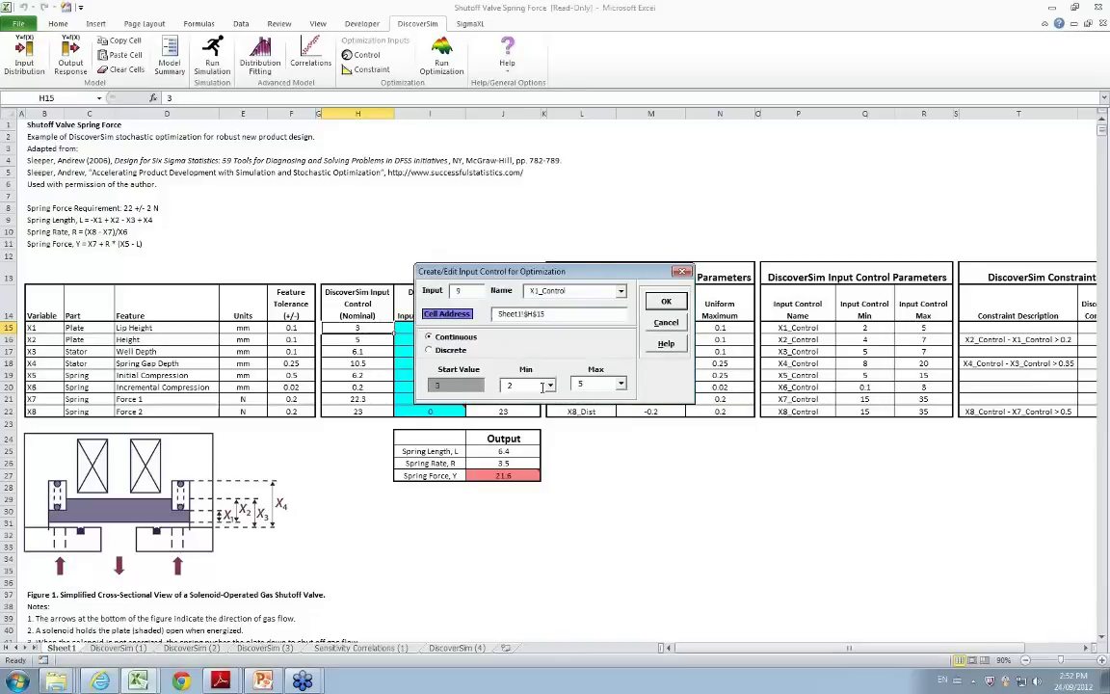
pyautogui.moveTo(543, 271); pyautogui.dragTo(392, 133)
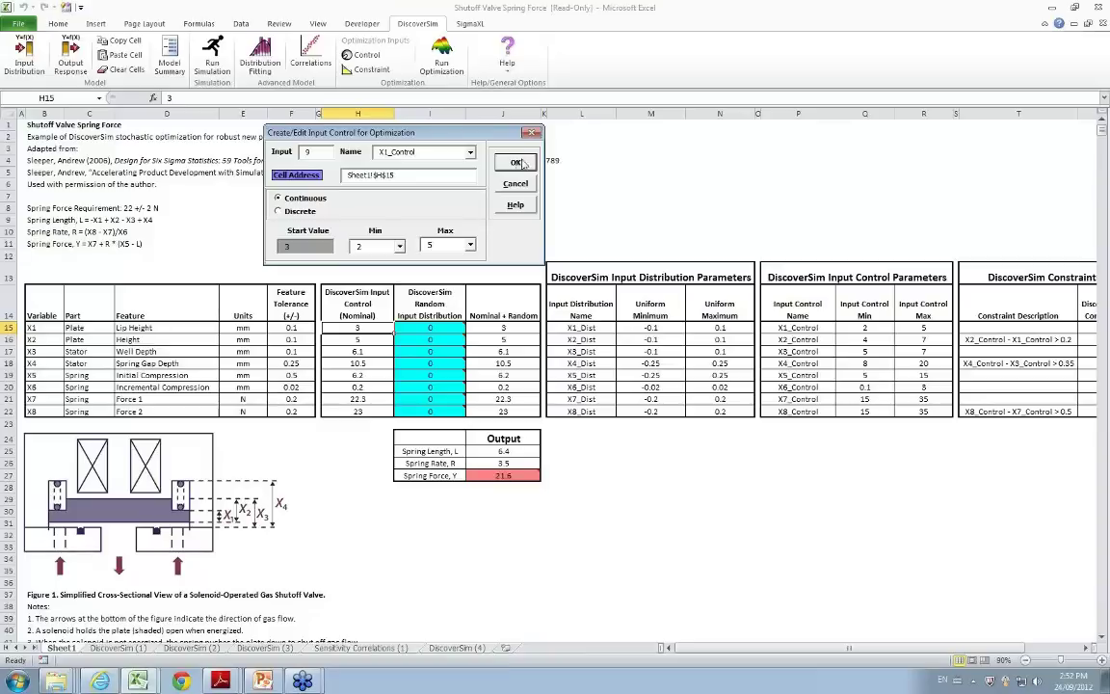
pyautogui.click(517, 163)
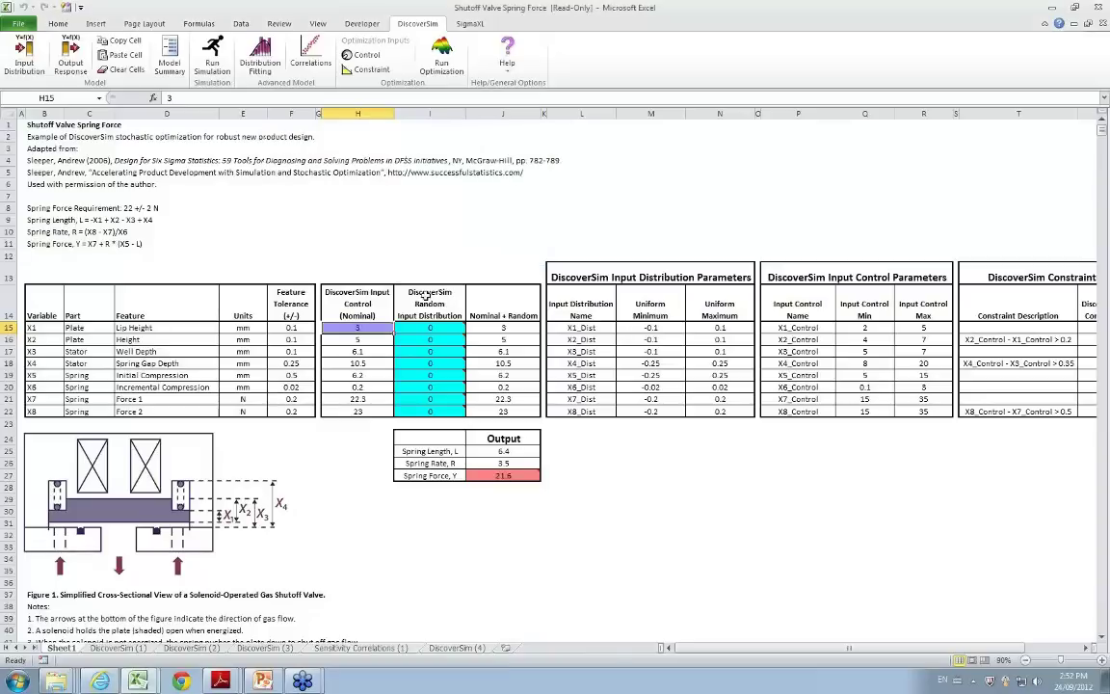
# - Copy the DiscoverSim input control from cell H15 and paste it to cells H16 through H22
pyautogui.moveTo(386, 326)
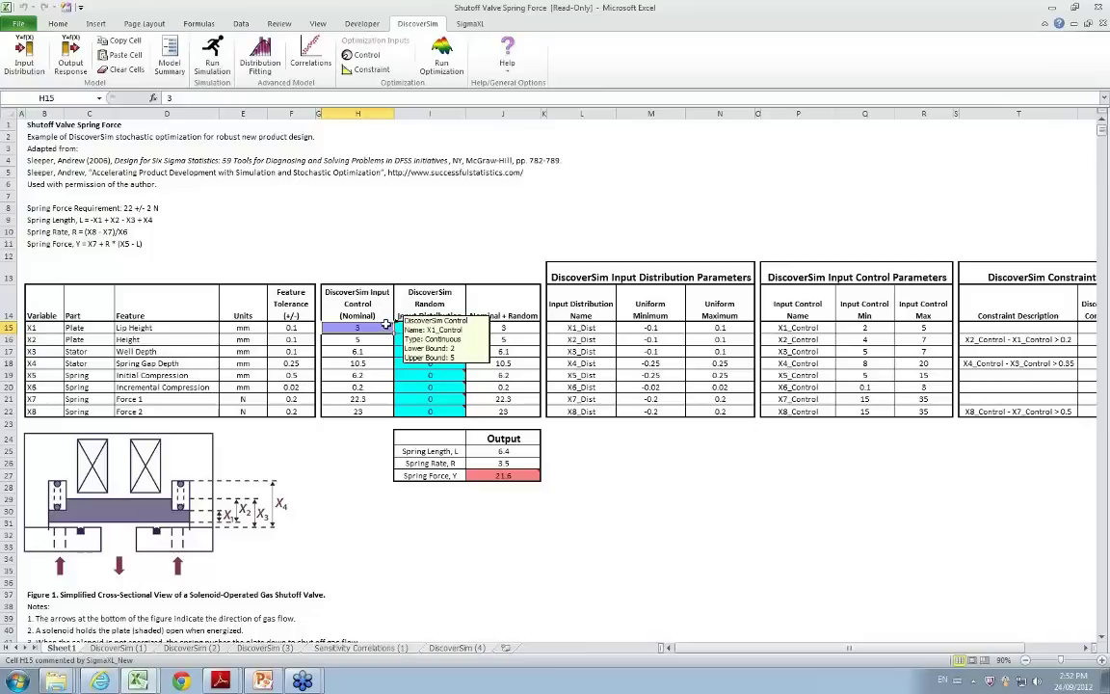
pyautogui.click(136, 41)
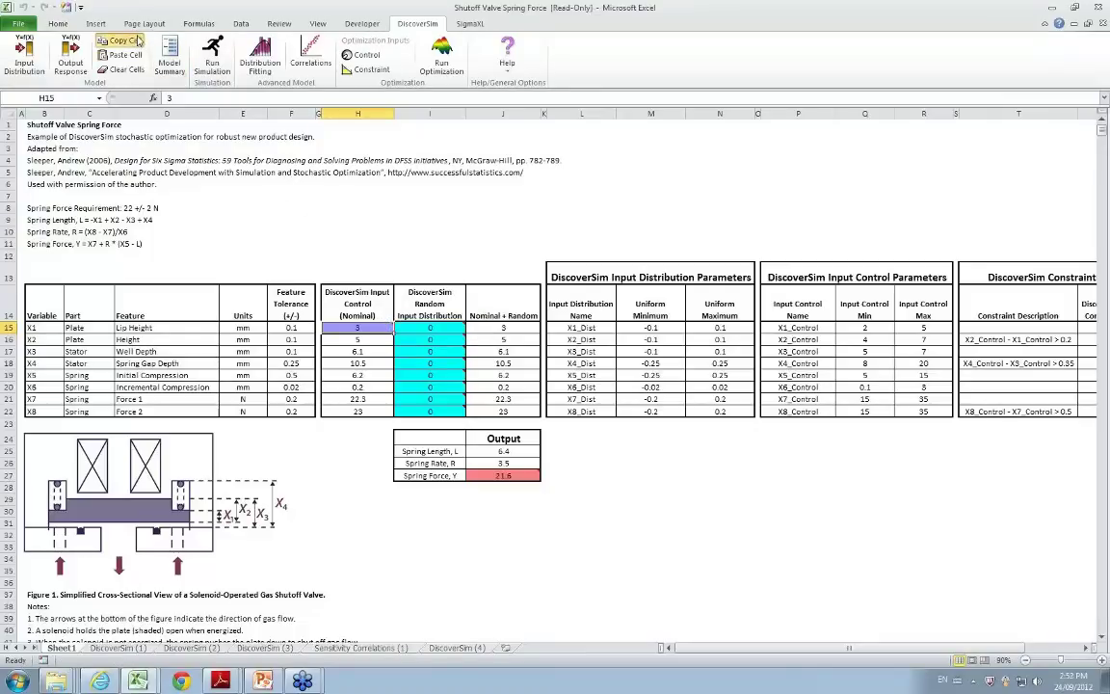
pyautogui.click(358, 341)
pyautogui.hotkey('shift', 'Down')
pyautogui.hotkey('shift', 'Down')
pyautogui.hotkey('shift', 'Down')
pyautogui.hotkey('shift', 'Down')
pyautogui.hotkey('shift', 'Down')
pyautogui.hotkey('shift', 'Down')
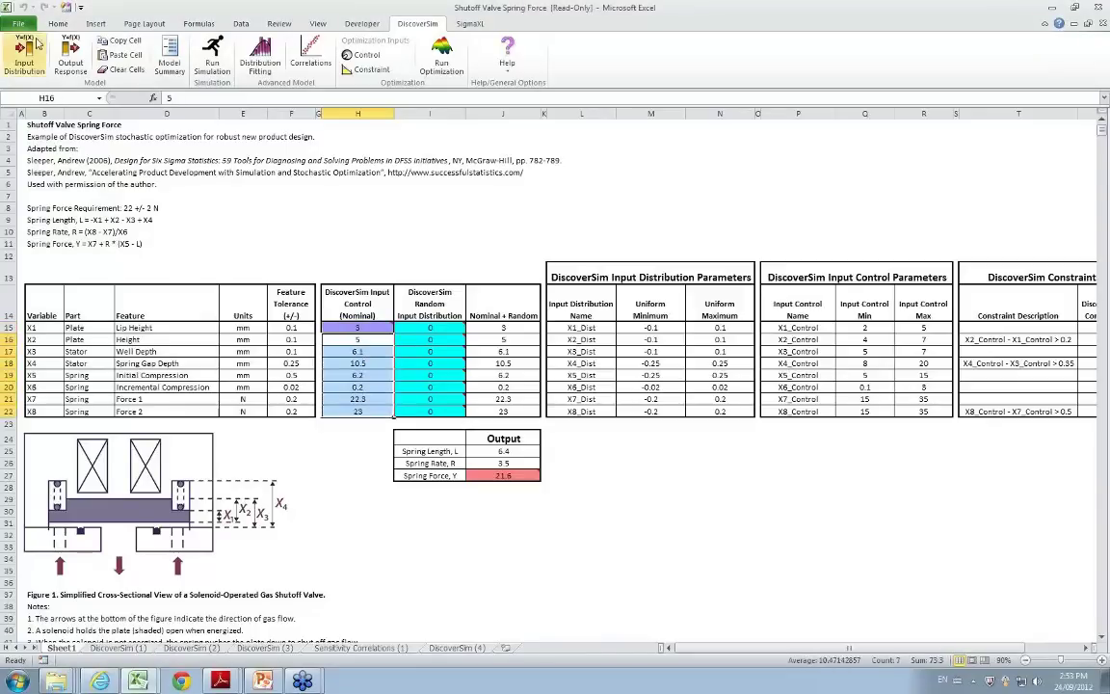
pyautogui.click(131, 55)
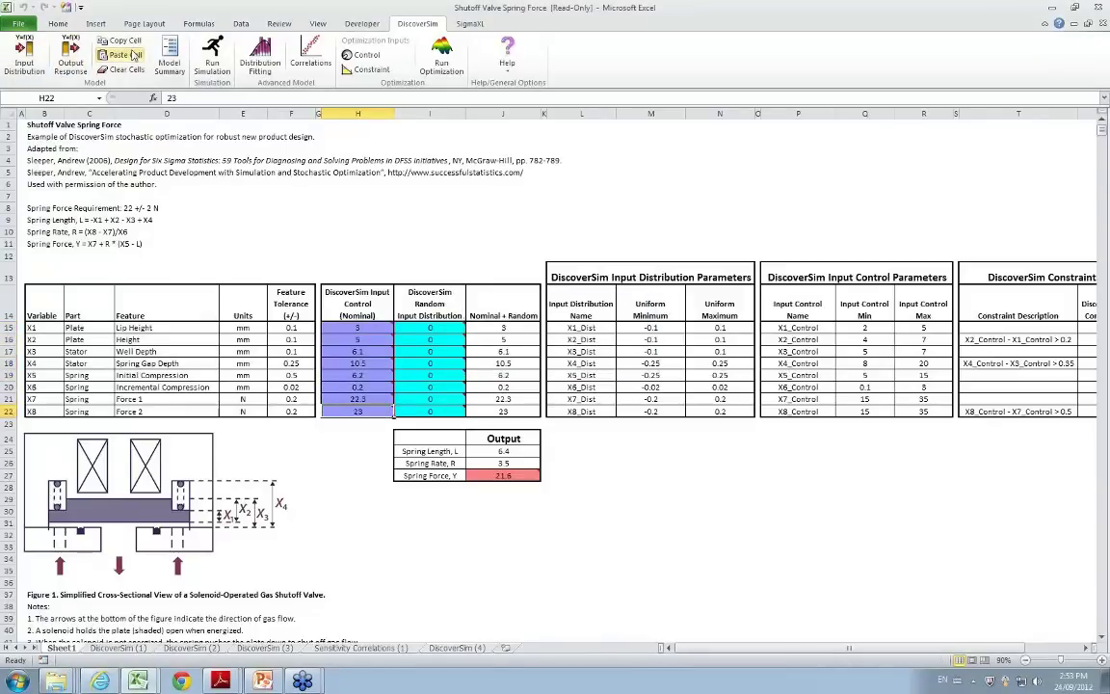
pyautogui.moveTo(341, 410)
# - Start an optimization constraint for cell U16 with x2_control - x1_control as its left-hand side
pyautogui.click(1086, 648)
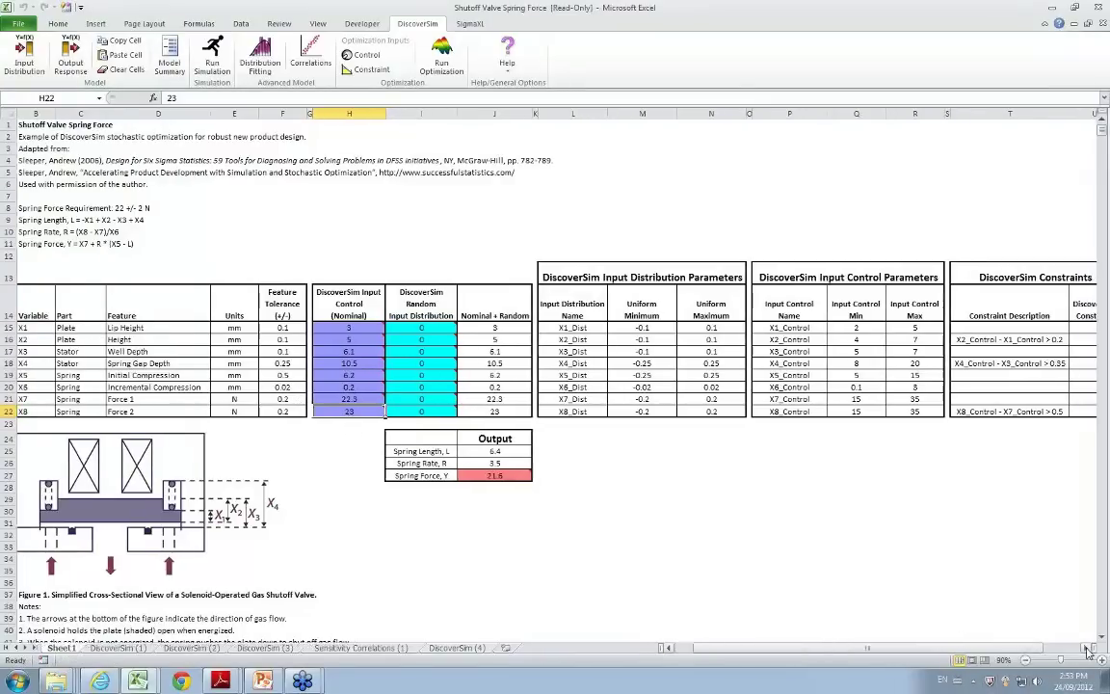
pyautogui.click(1087, 648)
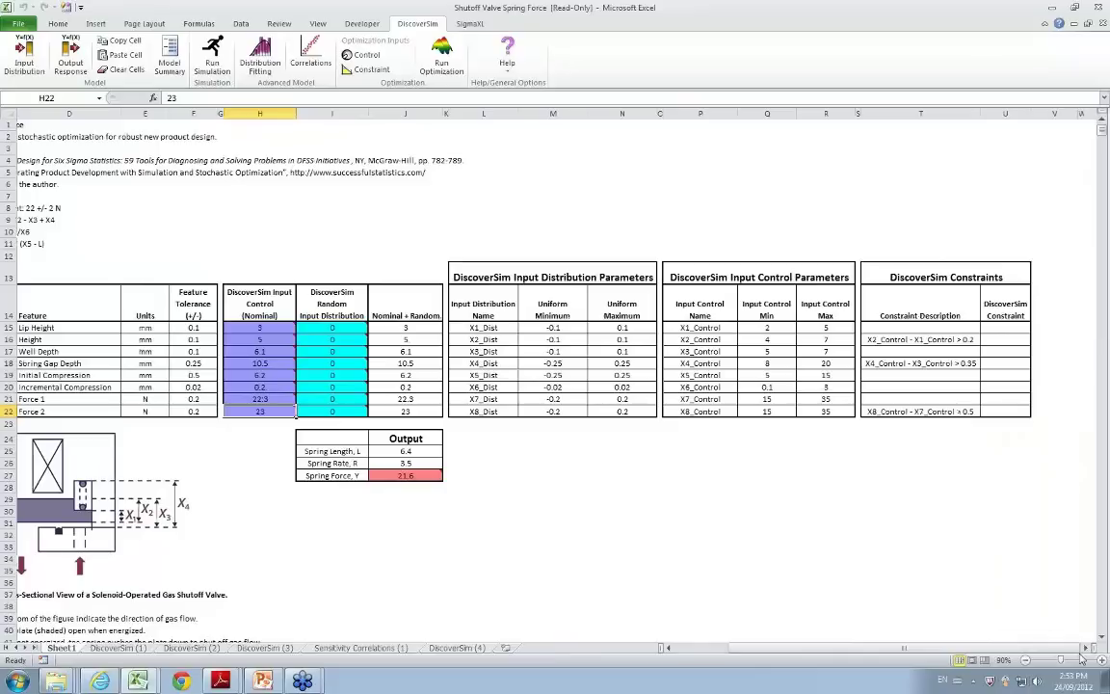
pyautogui.click(1024, 340)
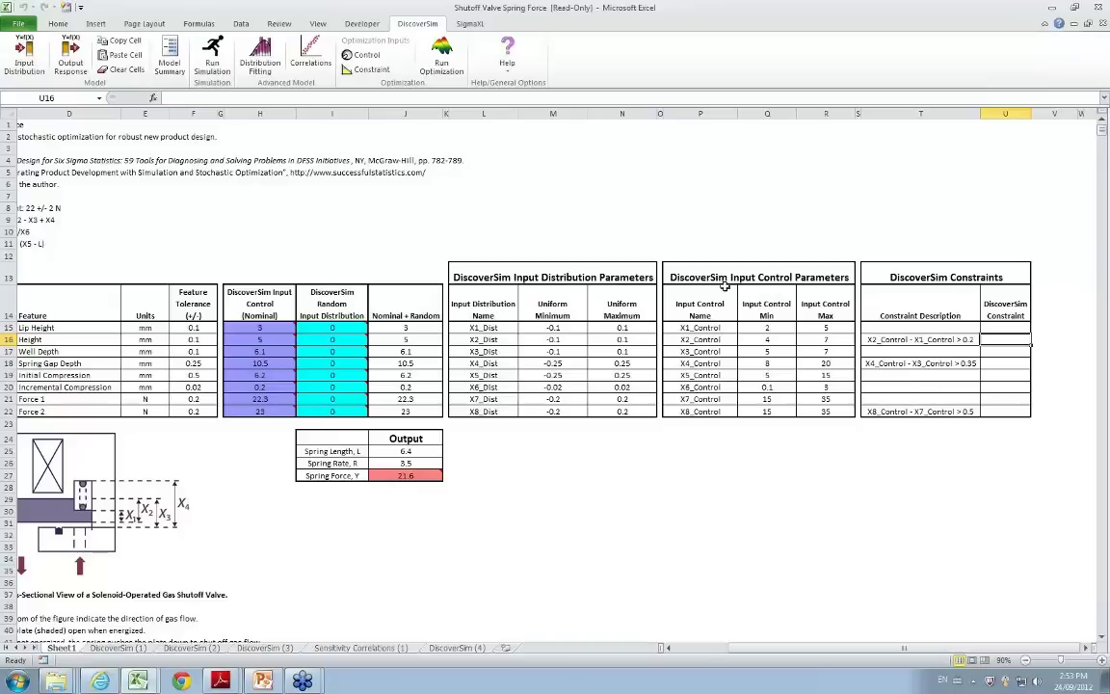
pyautogui.click(367, 71)
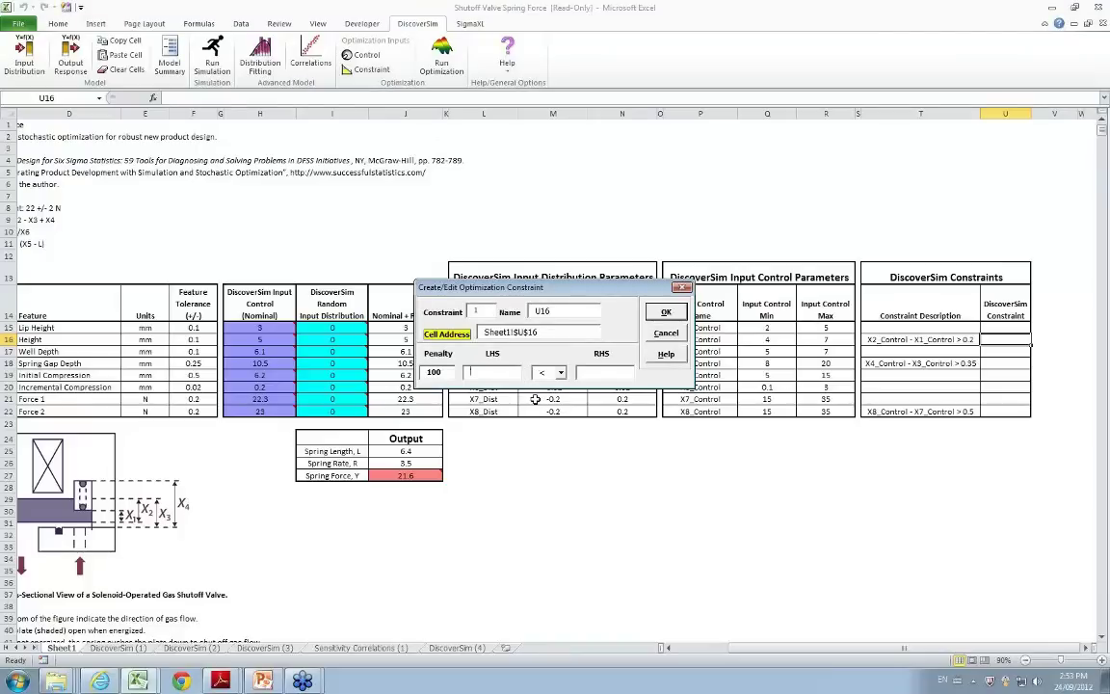
pyautogui.write('x')
pyautogui.write('2_')
pyautogui.write('control')
pyautogui.write(' -')
pyautogui.write('x1')
pyautogui.write('_contr')
pyautogui.write('ol')
# - Make the U16 constraint greater than .2, create it, and check its formula in the cell comment
pyautogui.click(560, 372)
pyautogui.click(554, 433)
pyautogui.click(598, 373)
pyautogui.click(666, 311)
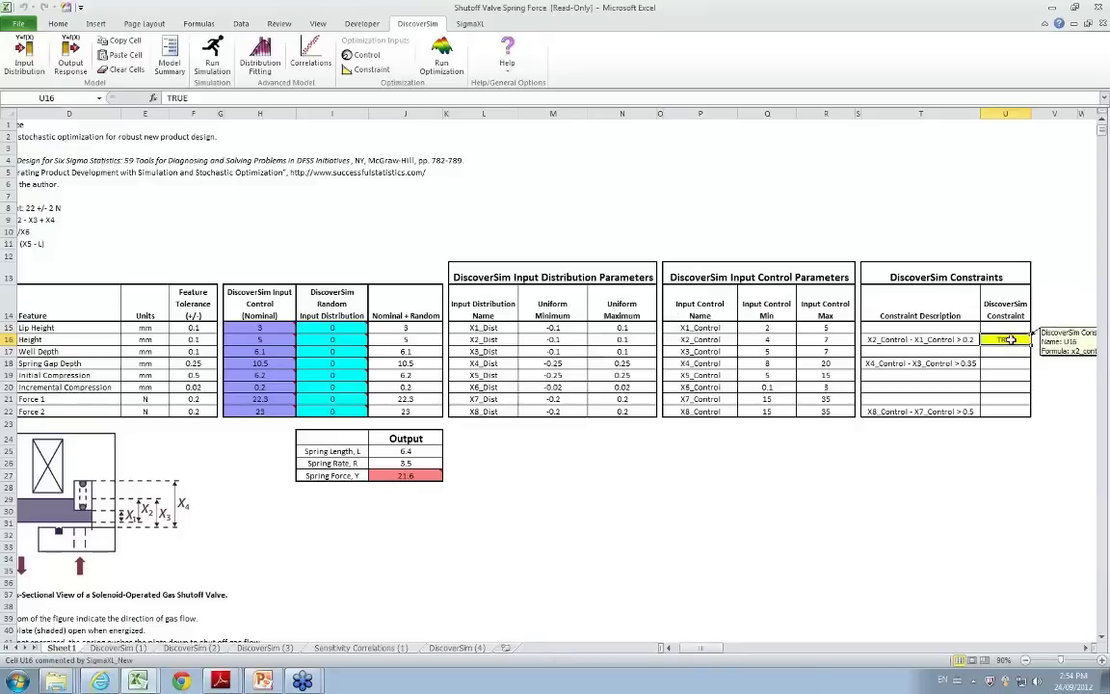
pyautogui.hscroll(2, 978, 578)
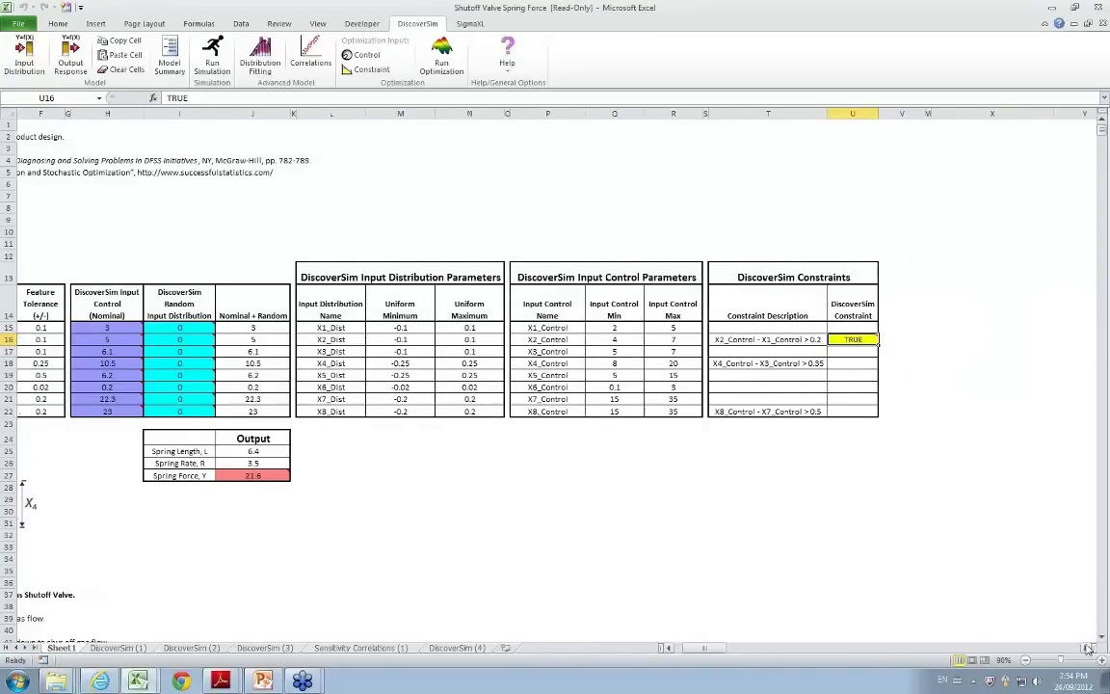
pyautogui.moveTo(852, 340)
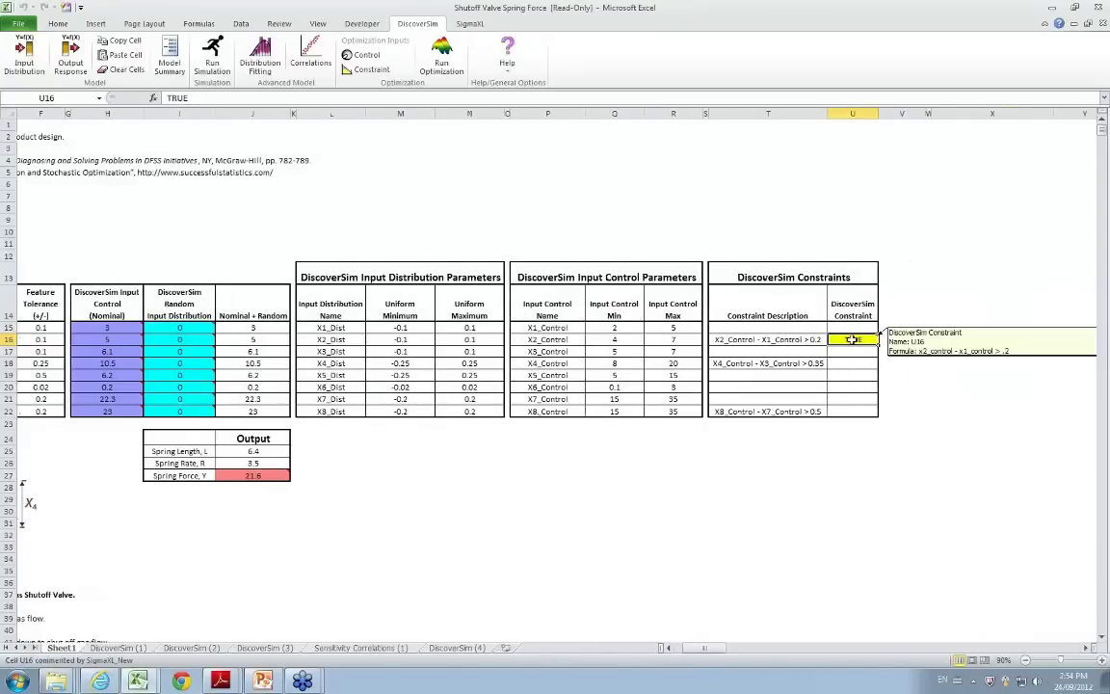
# - Start an optimization constraint for cell U18 with x4_control - x3_control as its left-hand side
pyautogui.press('Down')
pyautogui.press('Down')
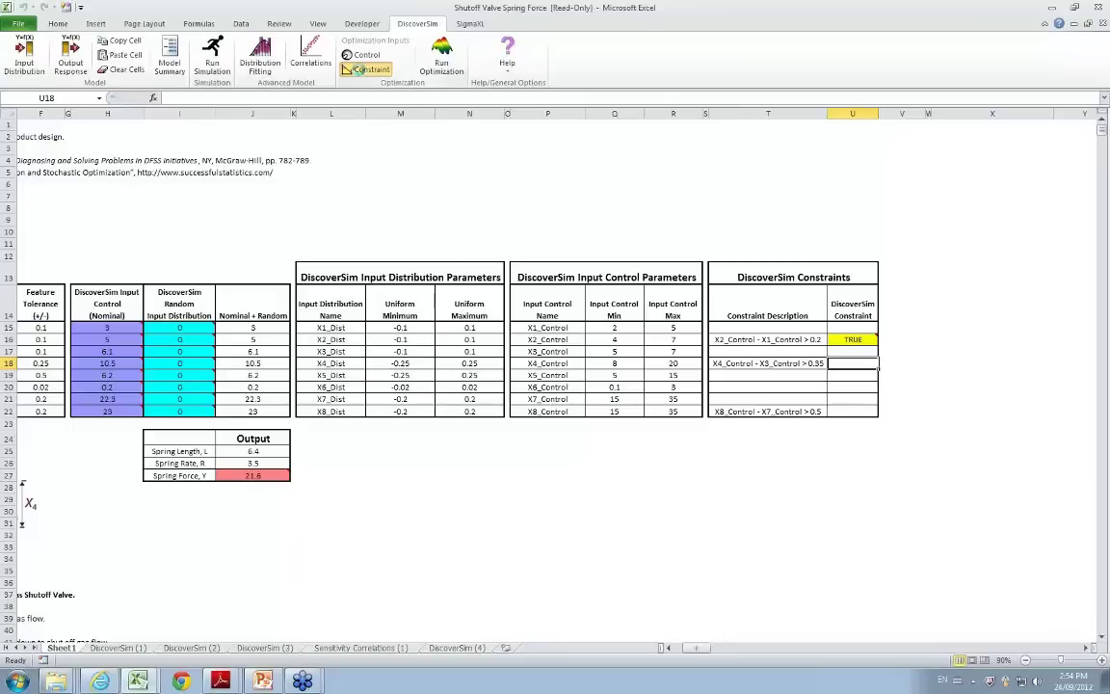
pyautogui.click(359, 74)
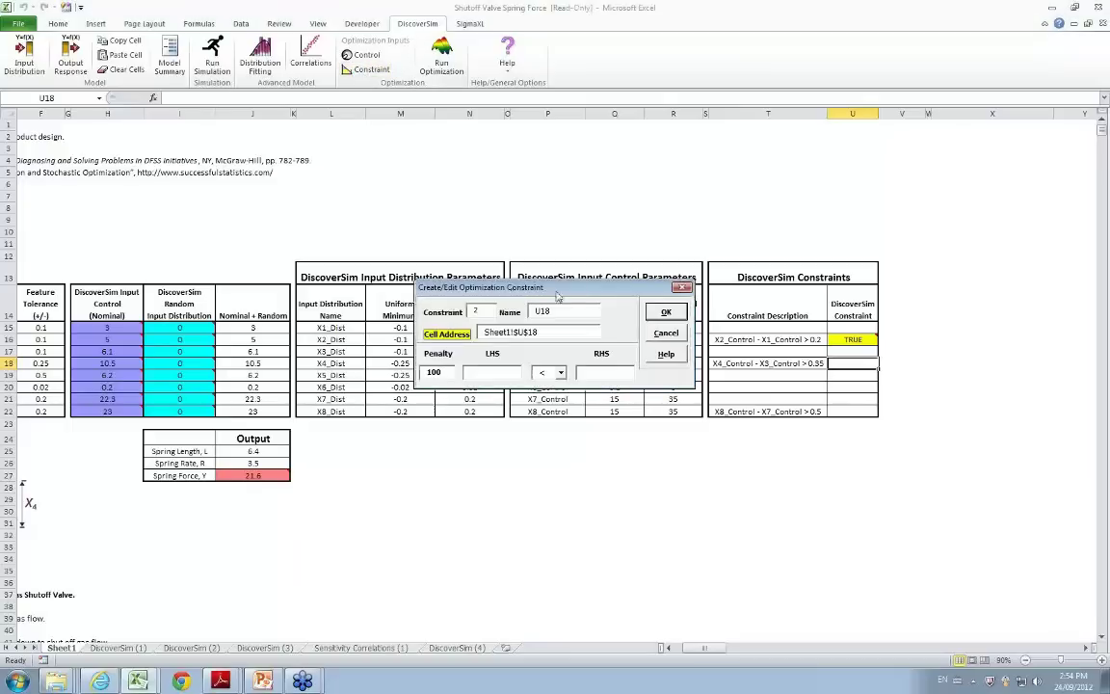
pyautogui.moveTo(567, 296); pyautogui.dragTo(505, 267)
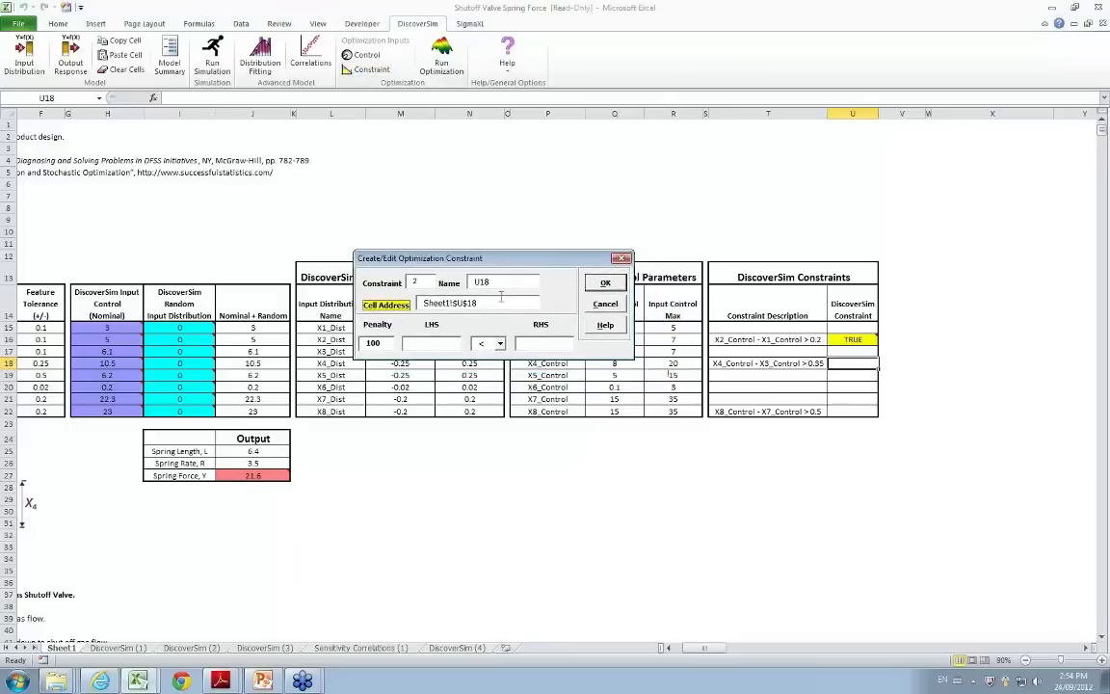
pyautogui.click(440, 344)
pyautogui.write('x4')
pyautogui.write('_control')
pyautogui.write('- x3_contr')
pyautogui.write('ol')
# - Make the U18 constraint greater than .35, create it, and check its formula in the cell comment
pyautogui.click(500, 344)
pyautogui.click(484, 372)
pyautogui.click(537, 343)
pyautogui.write('.35')
pyautogui.click(606, 283)
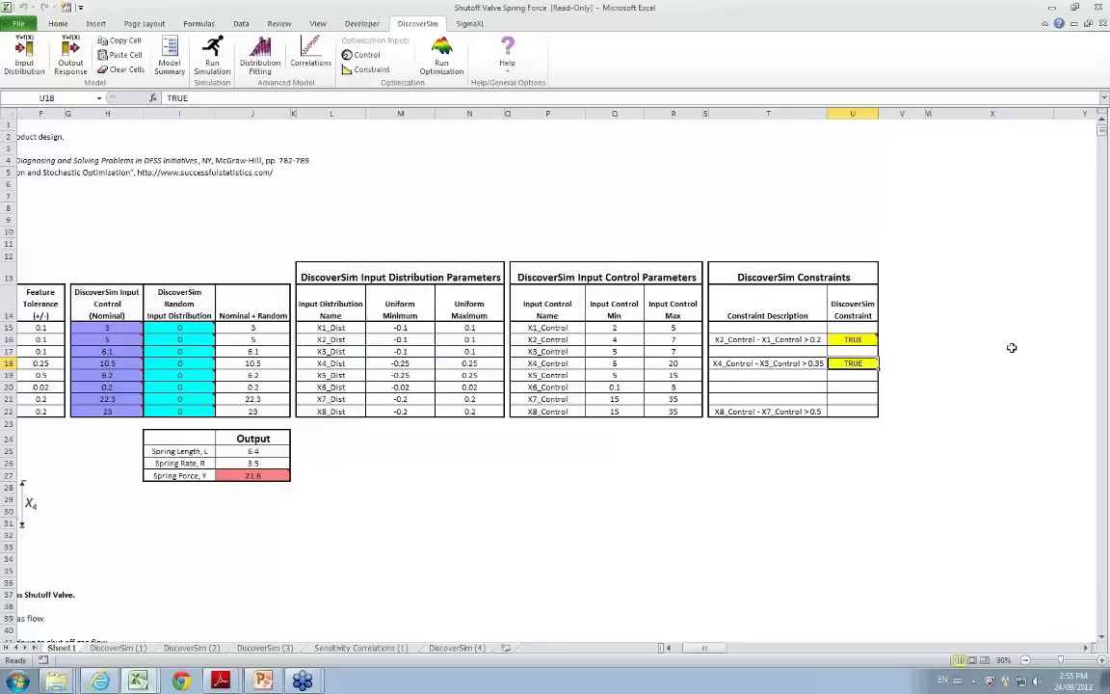
pyautogui.moveTo(871, 368)
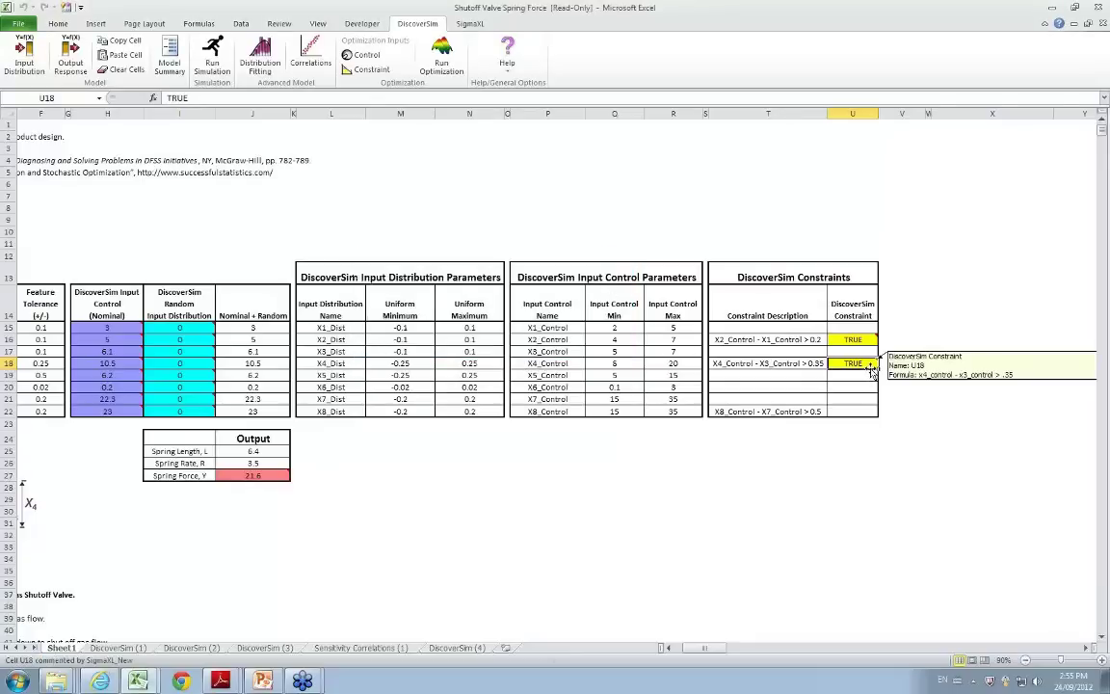
# - Start an optimization constraint for cell U22 with x8_control - x7_control as its left-hand side
pyautogui.click(844, 408)
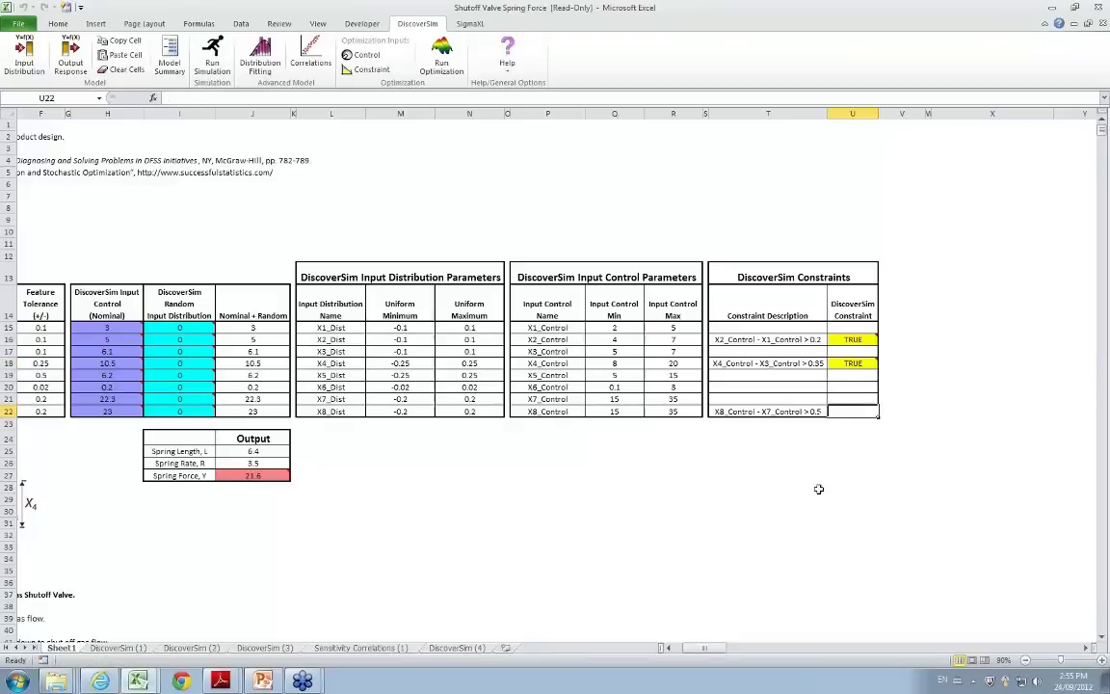
pyautogui.click(372, 72)
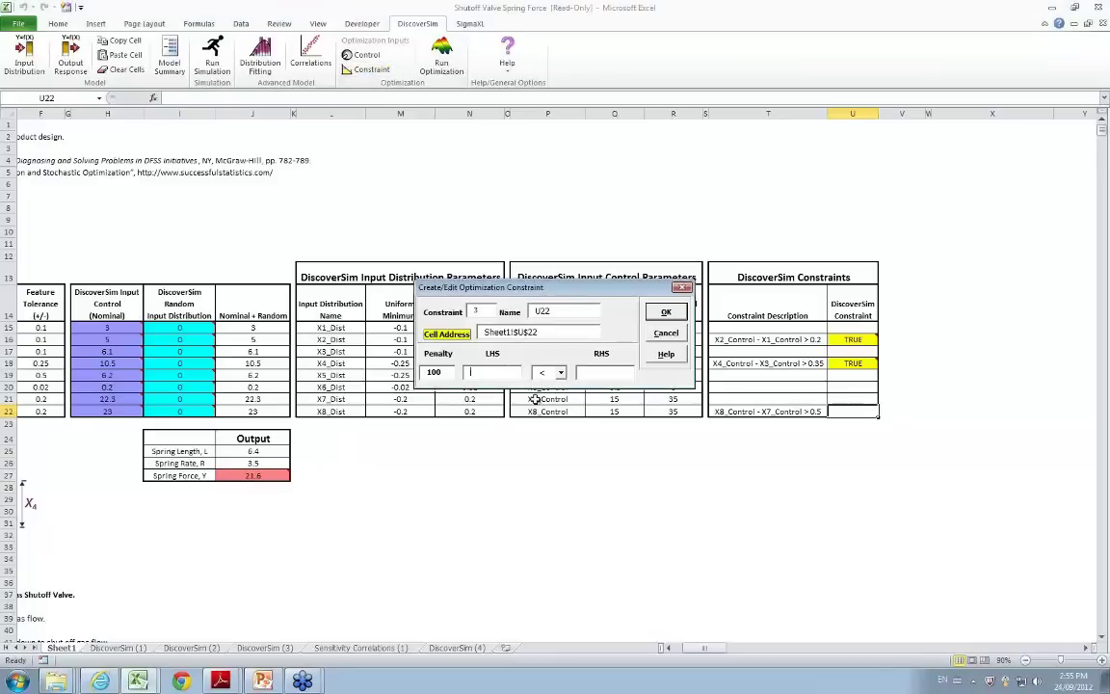
pyautogui.write('x')
pyautogui.write('8_control')
pyautogui.write(' -')
pyautogui.write(' x7')
pyautogui.write('_contro')
pyautogui.write('l')
# - Make the U22 constraint greater than .5, create it, and check its formula in the cell comment
pyautogui.click(559, 372)
pyautogui.click(545, 430)
pyautogui.click(593, 376)
pyautogui.press('Return')
pyautogui.moveTo(863, 411)
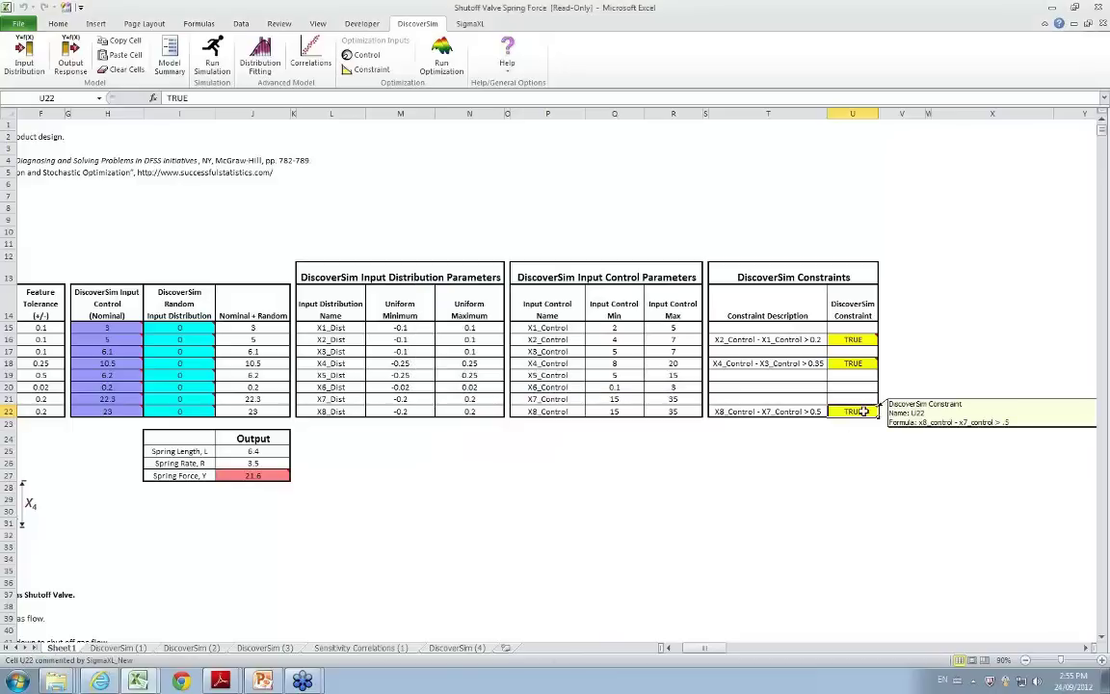
# - Begin setting up the DiscoverSim optimization run with Maximize as the optimization goal
pyautogui.hscroll(-3, 670, 643)
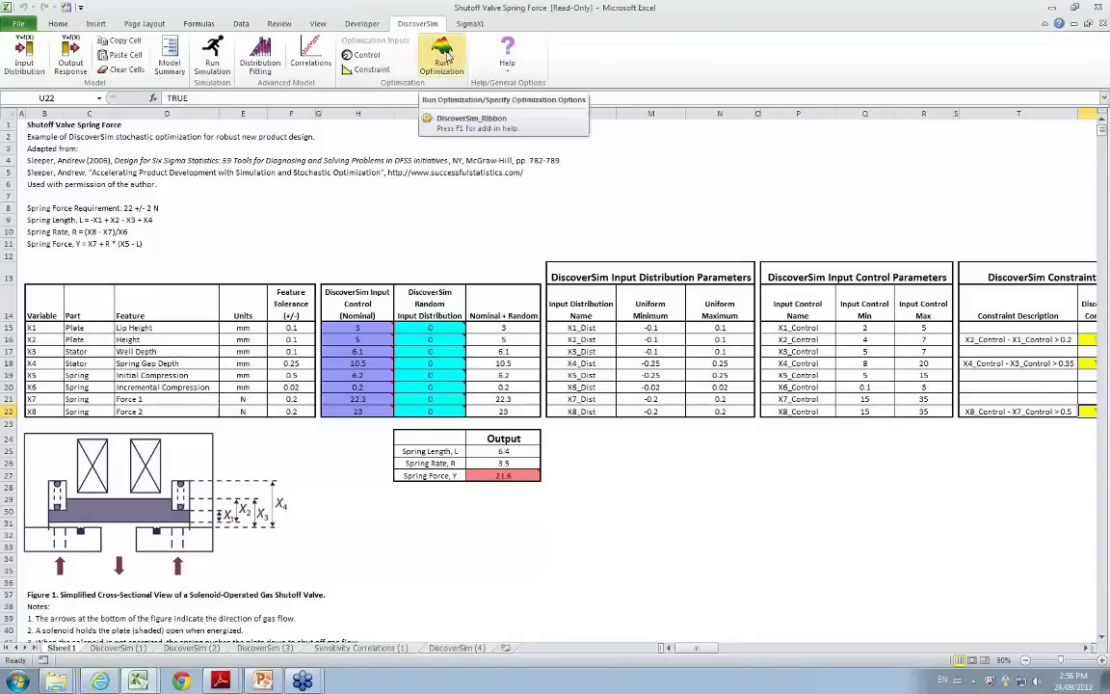
pyautogui.click(447, 58)
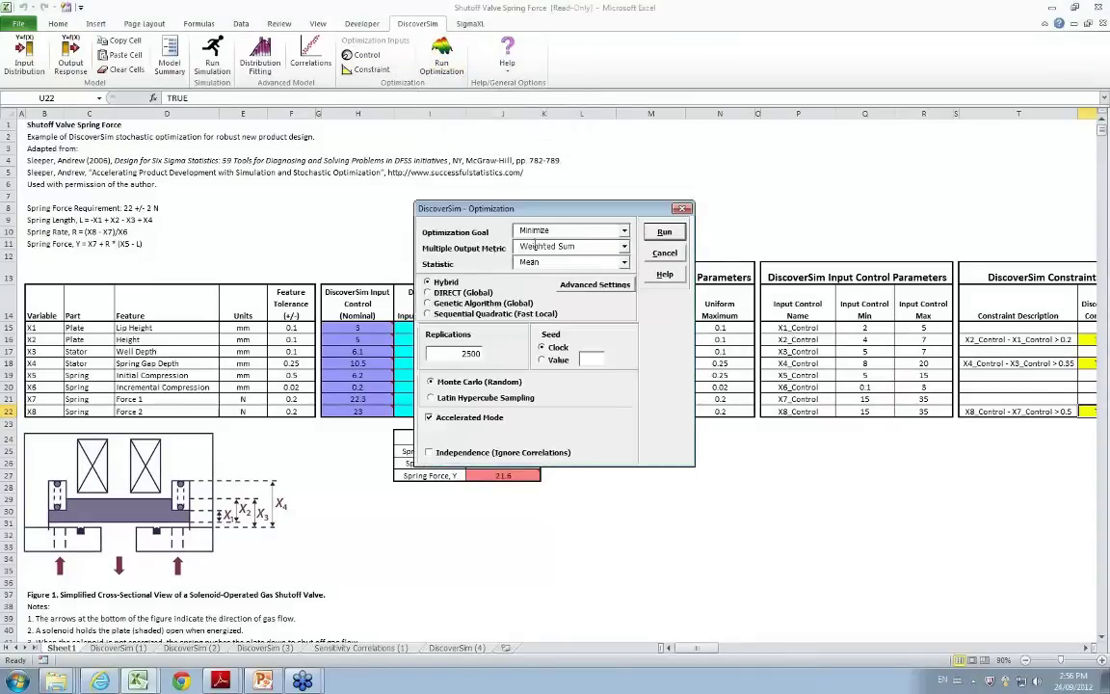
pyautogui.click(625, 232)
pyautogui.click(624, 234)
pyautogui.click(624, 234)
pyautogui.click(593, 254)
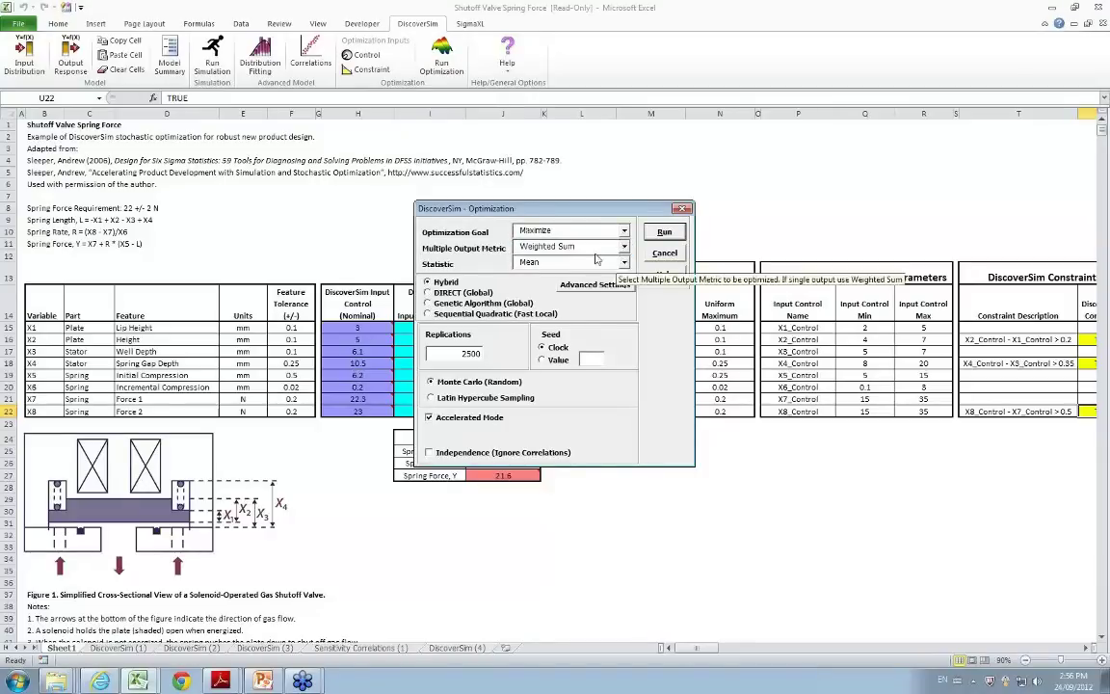
# - Keep Weighted Sum as the multiple output metric and choose Cpm as the statistic to optimize
pyautogui.click(624, 246)
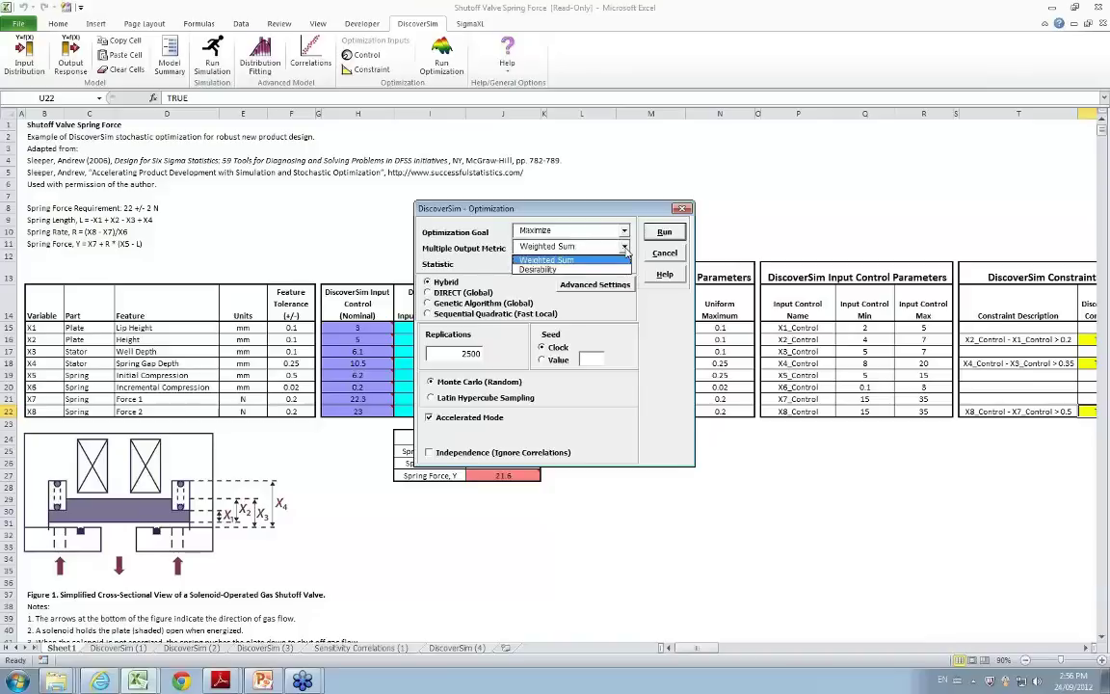
pyautogui.click(625, 248)
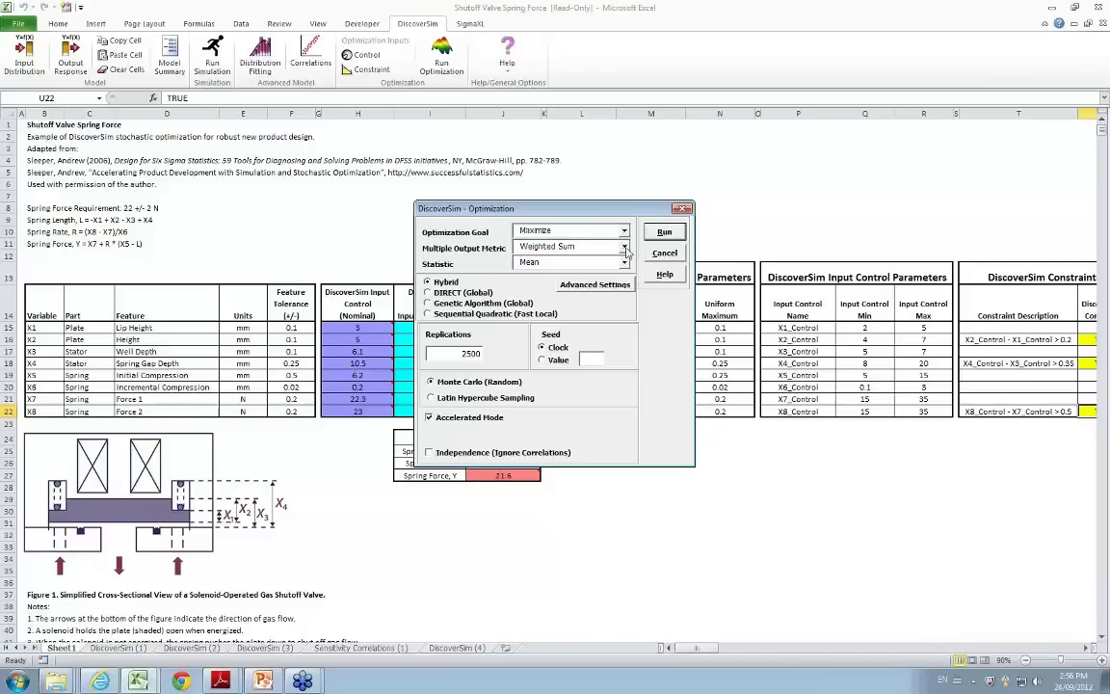
pyautogui.click(624, 262)
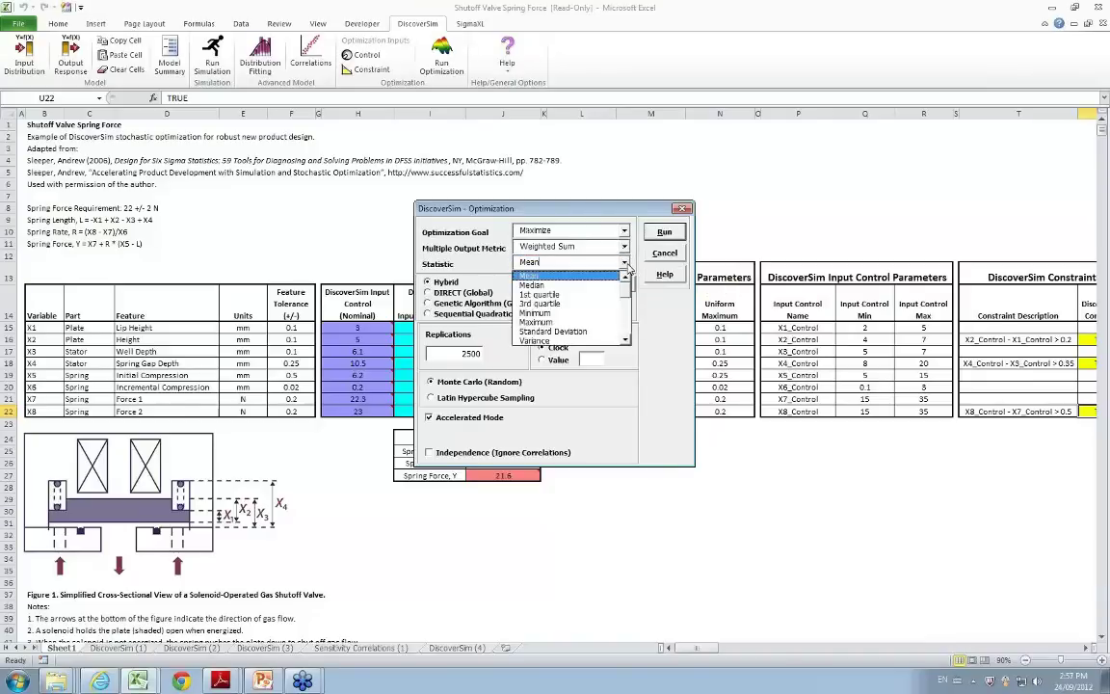
pyautogui.click(626, 341)
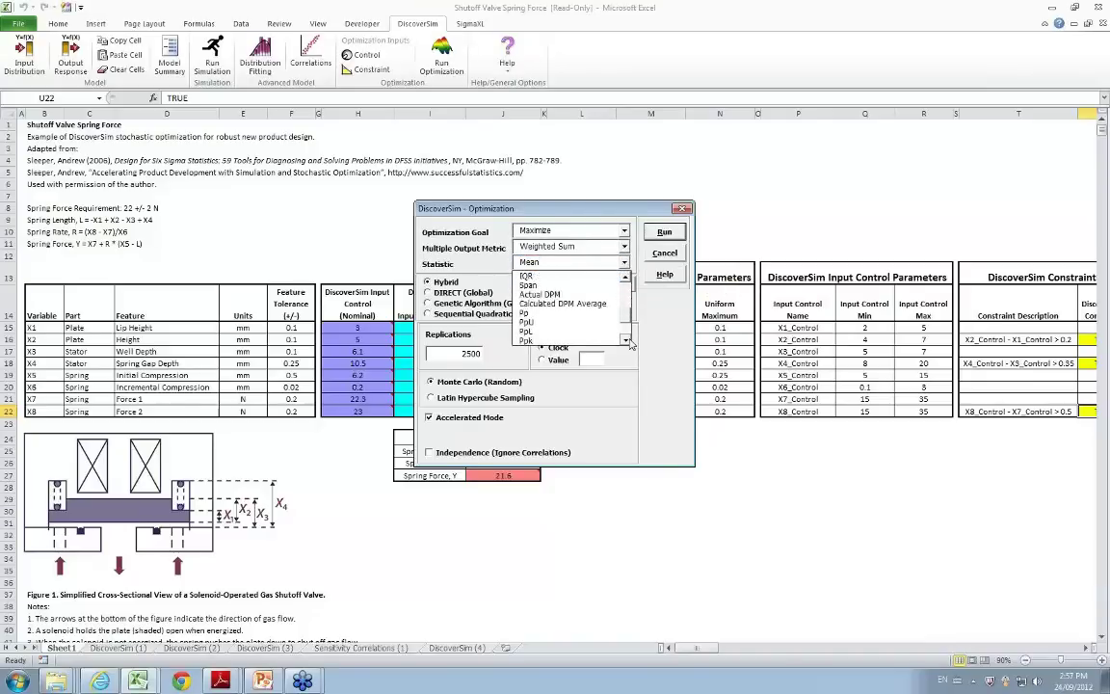
pyautogui.click(626, 340)
pyautogui.click(574, 324)
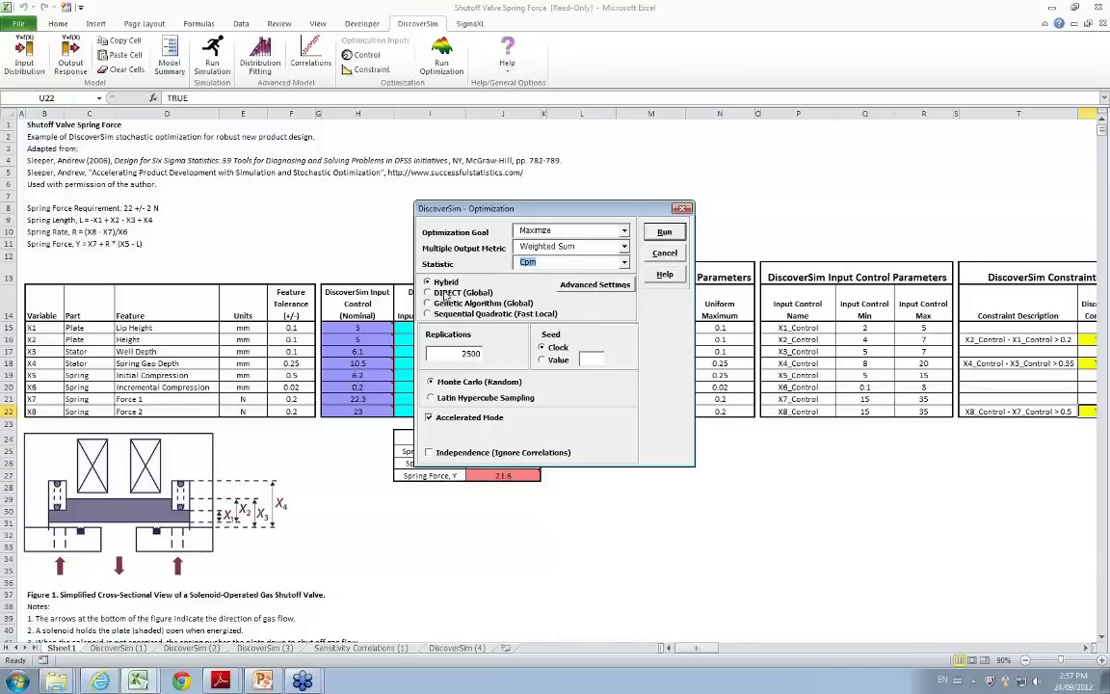
# - Run the optimization with 500 replications and Latin Hypercube Sampling, and paste the optimal parameters into the spreadsheet
pyautogui.click(464, 354)
pyautogui.press('BackSpace')
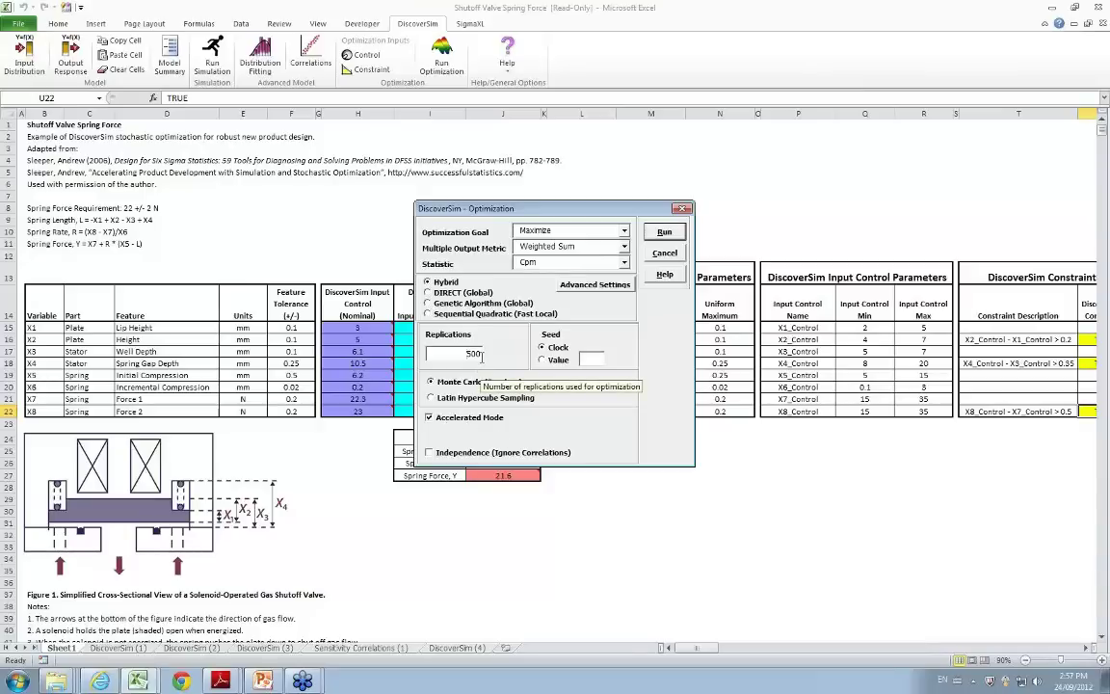
pyautogui.click(482, 397)
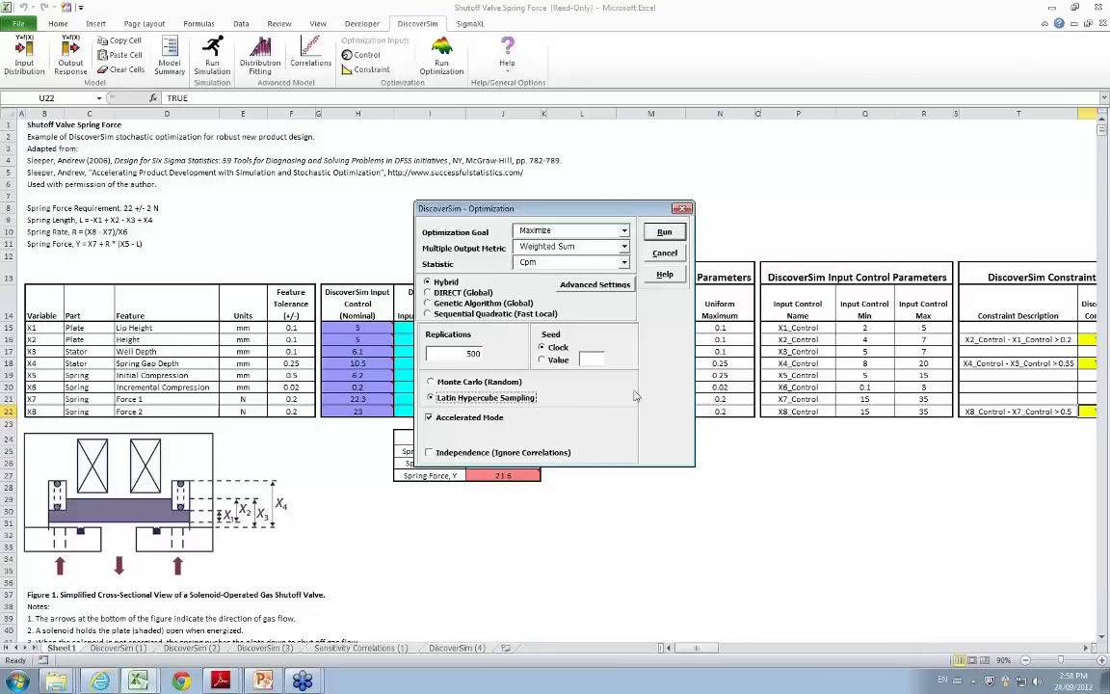
pyautogui.click(678, 234)
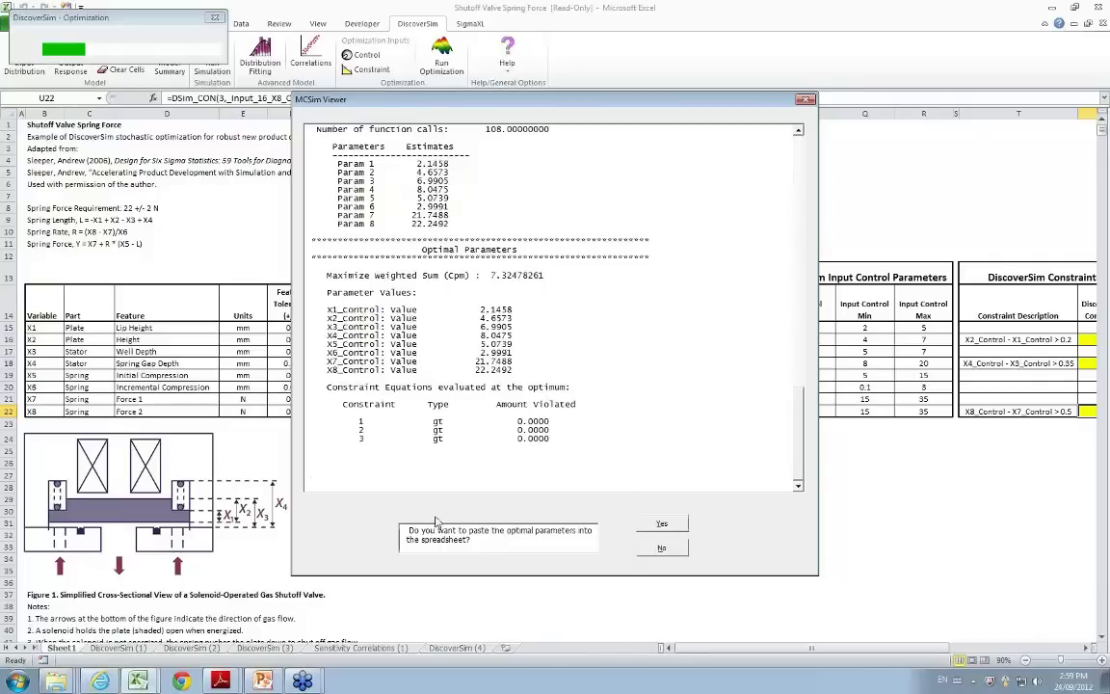
pyautogui.click(673, 525)
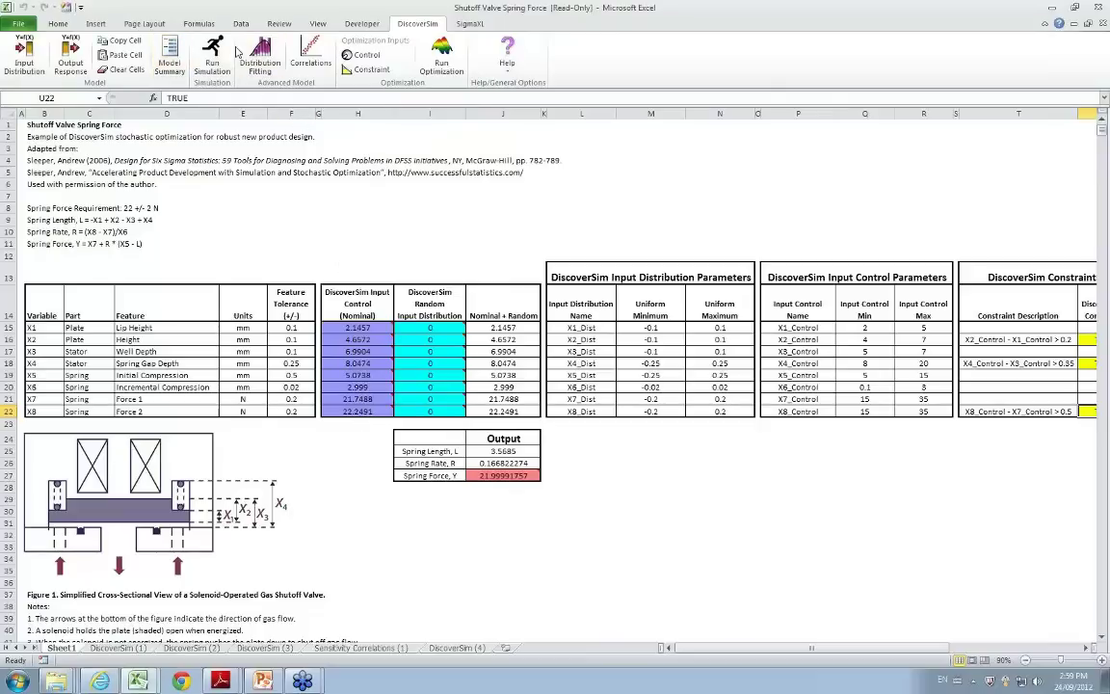
# - Run the simulation on the optimized nominal values with 10000 replications and Monte Carlo (Random) sampling
pyautogui.click(212, 50)
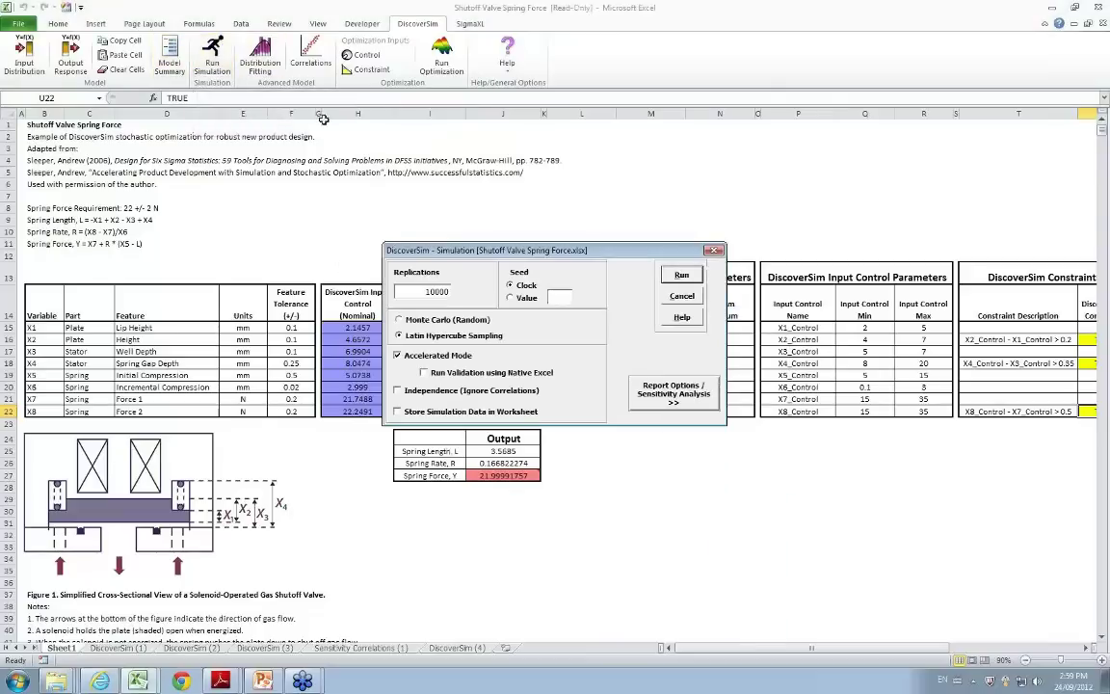
pyautogui.click(411, 324)
pyautogui.click(695, 276)
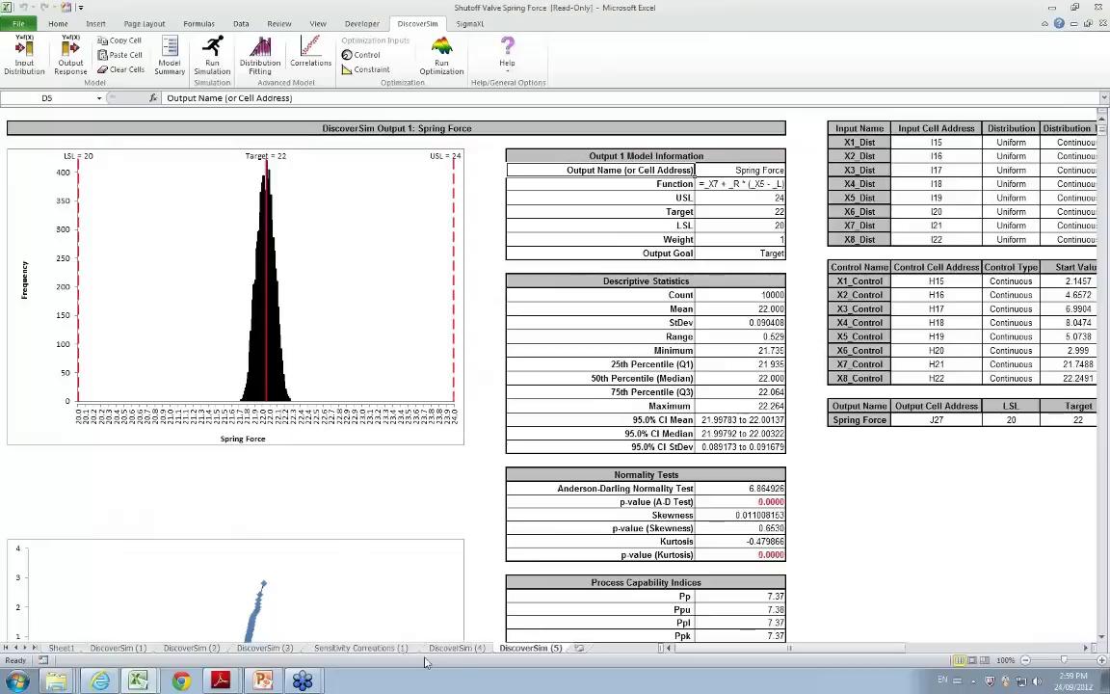
# - Compare the spring force histogram and capability indices in the DiscoverSim (4) report with those in DiscoverSim (5)
pyautogui.click(456, 647)
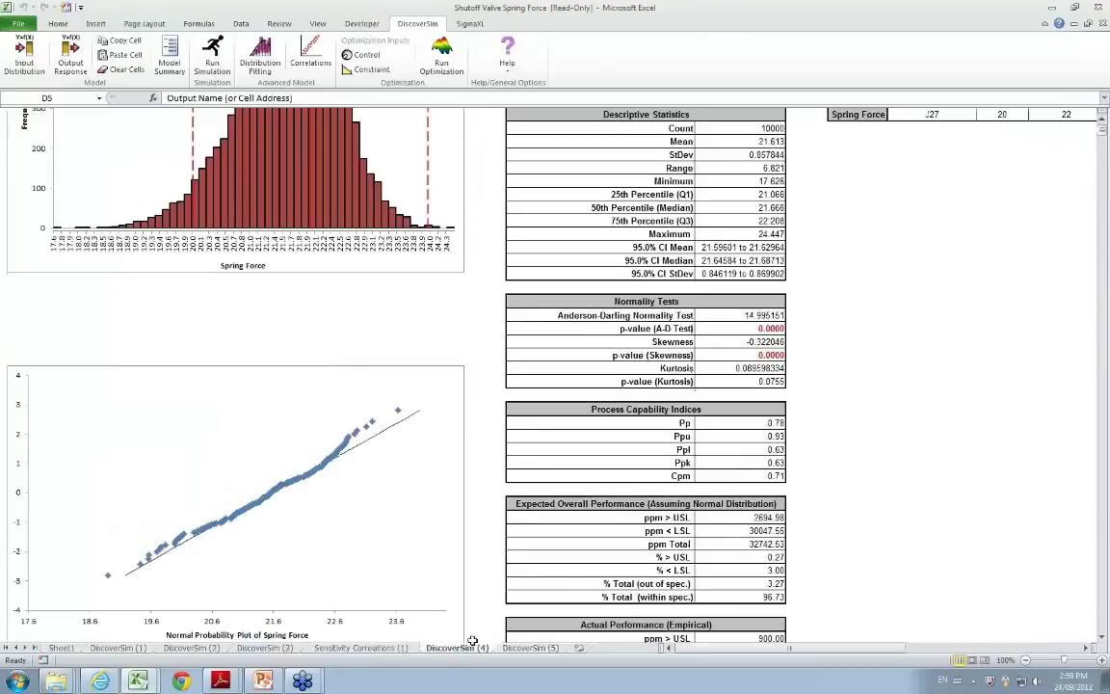
pyautogui.scroll(-2, 250, 222)
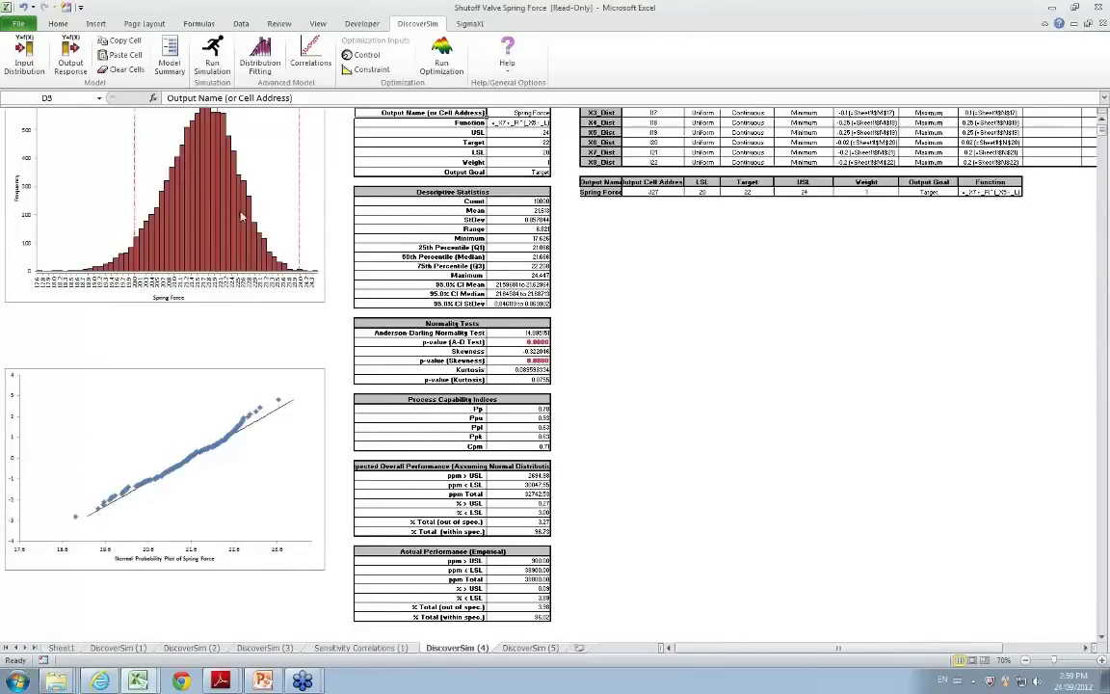
pyautogui.moveTo(240, 218)
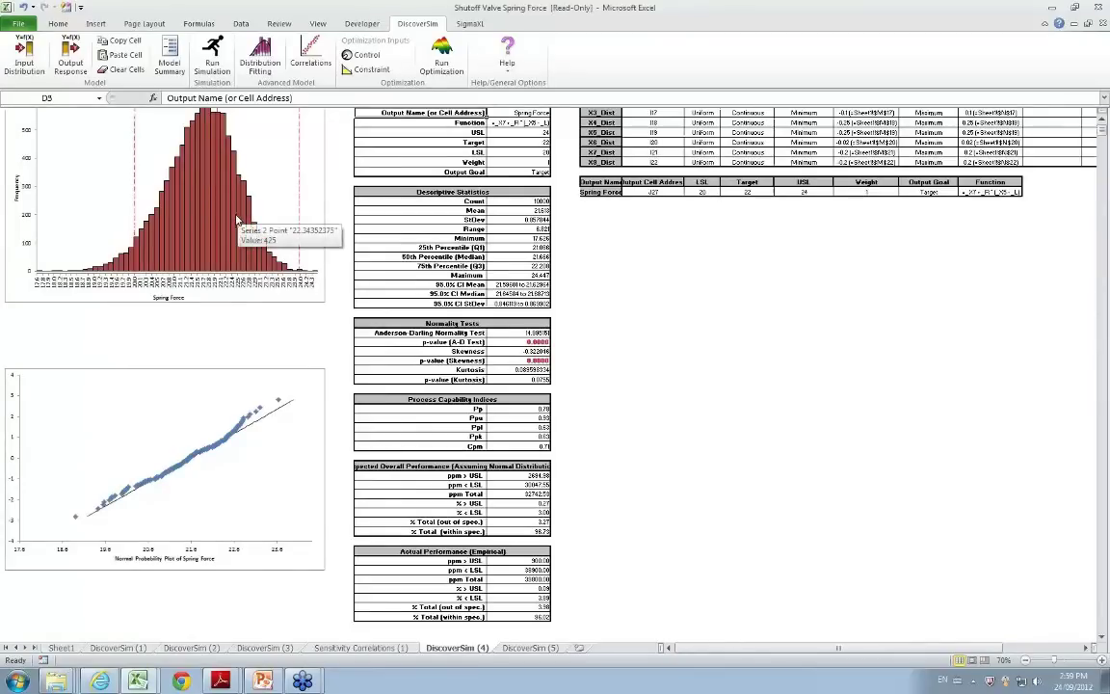
pyautogui.scroll(-1, 522, 651)
pyautogui.click(528, 649)
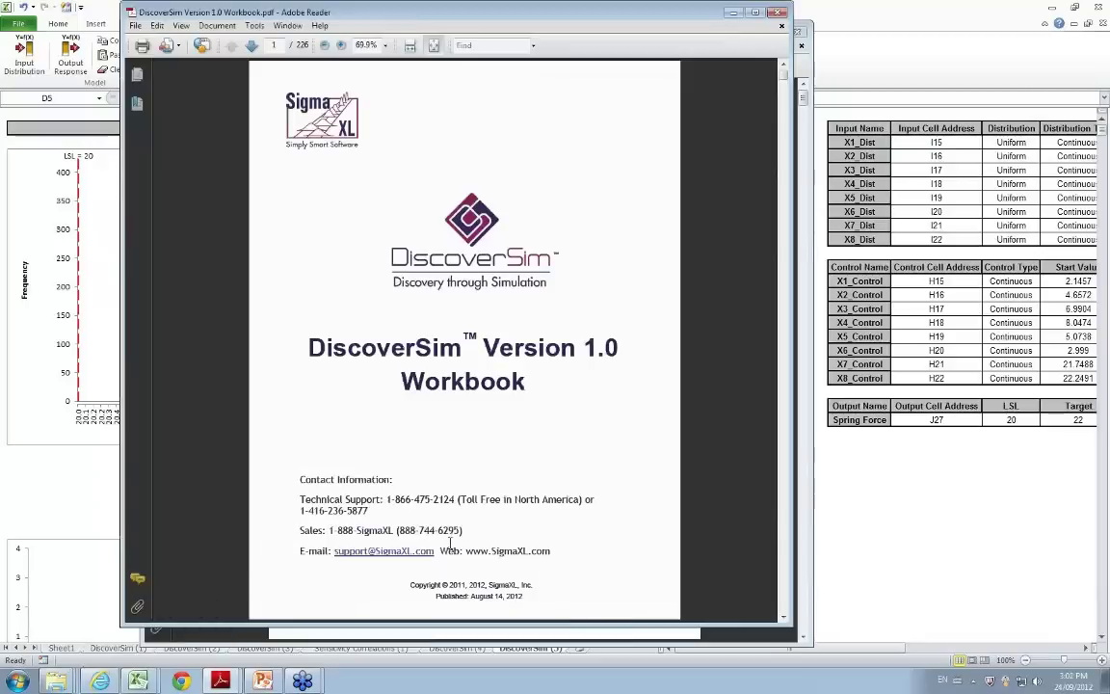
# - Look through the table of contents of the DiscoverSim Version 1.0 Workbook PDF in Adobe Reader for its case studies
pyautogui.scroll(-5, 449, 544)
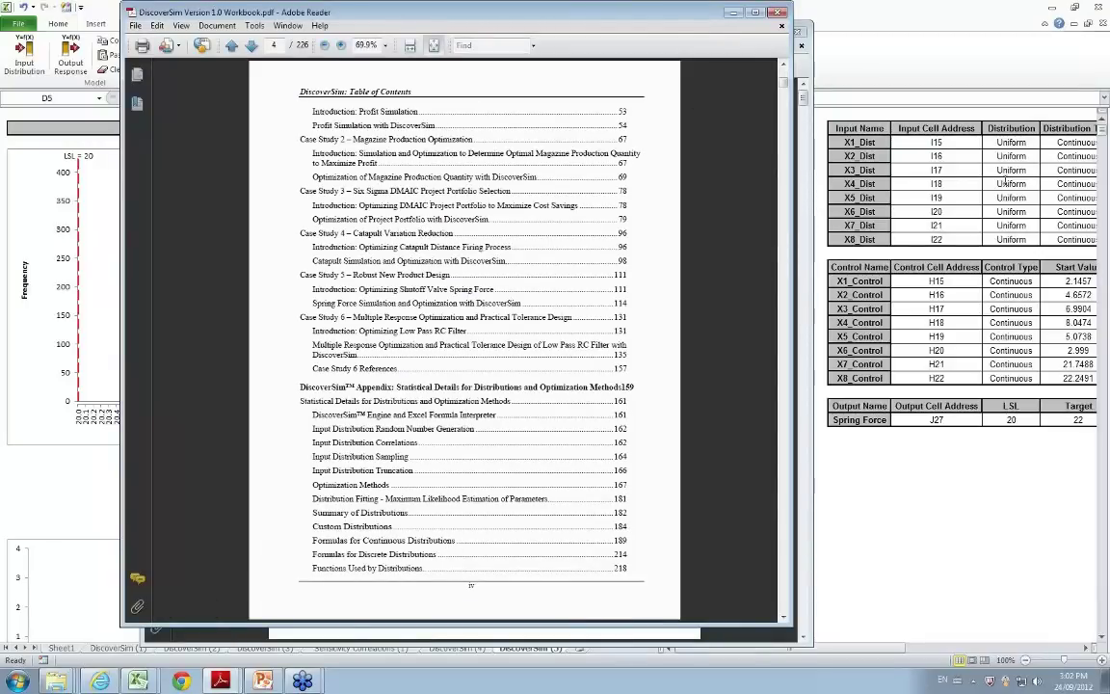
pyautogui.click(1037, 170)
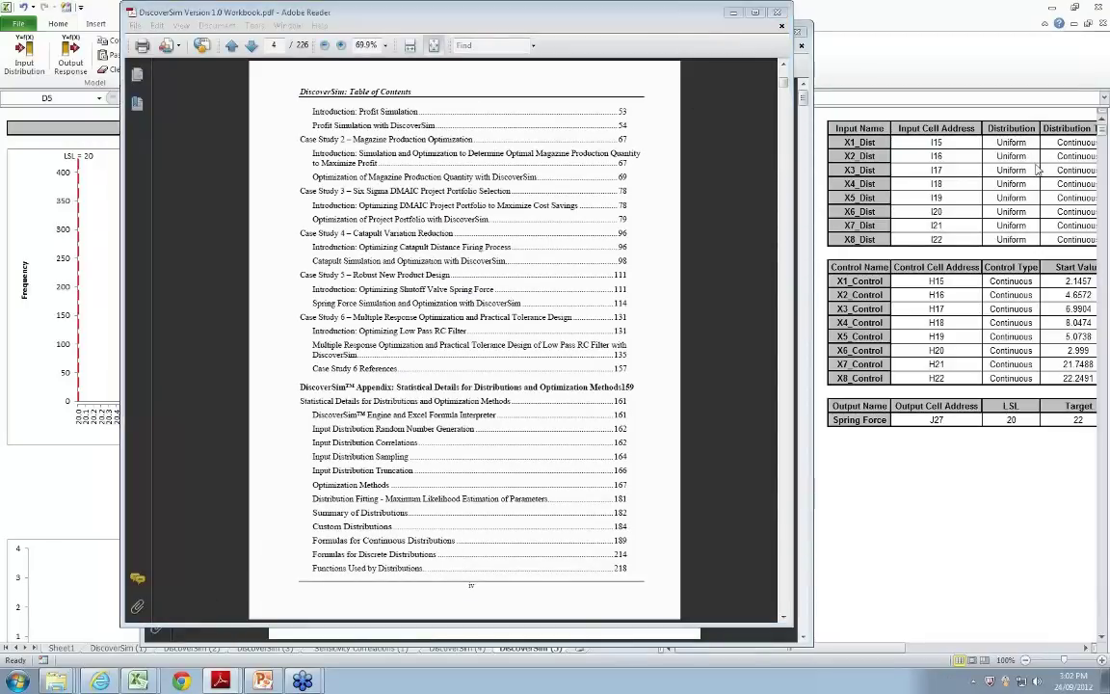